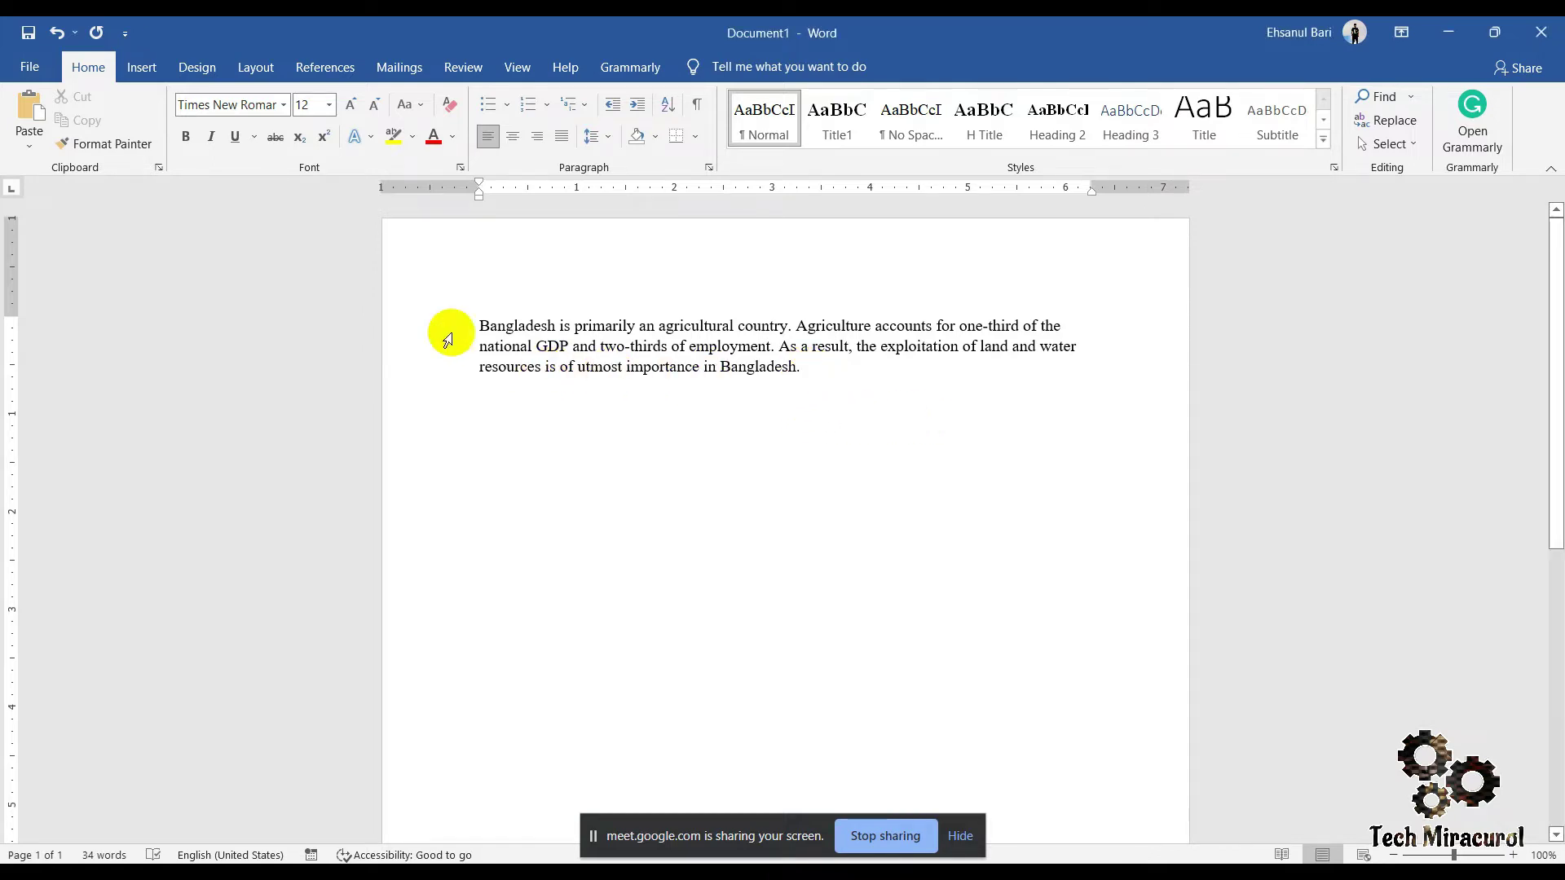
mouse_move(479, 326)
mouse_down()
mouse_move(595, 367)
mouse_move(804, 368)
mouse_move(478, 370)
mouse_move(465, 332)
mouse_move(584, 326)
mouse_move(803, 359)
mouse_move(814, 381)
mouse_move(464, 360)
mouse_move(457, 323)
mouse_up()
click(811, 372)
click(482, 326)
click(803, 368)
click(804, 350)
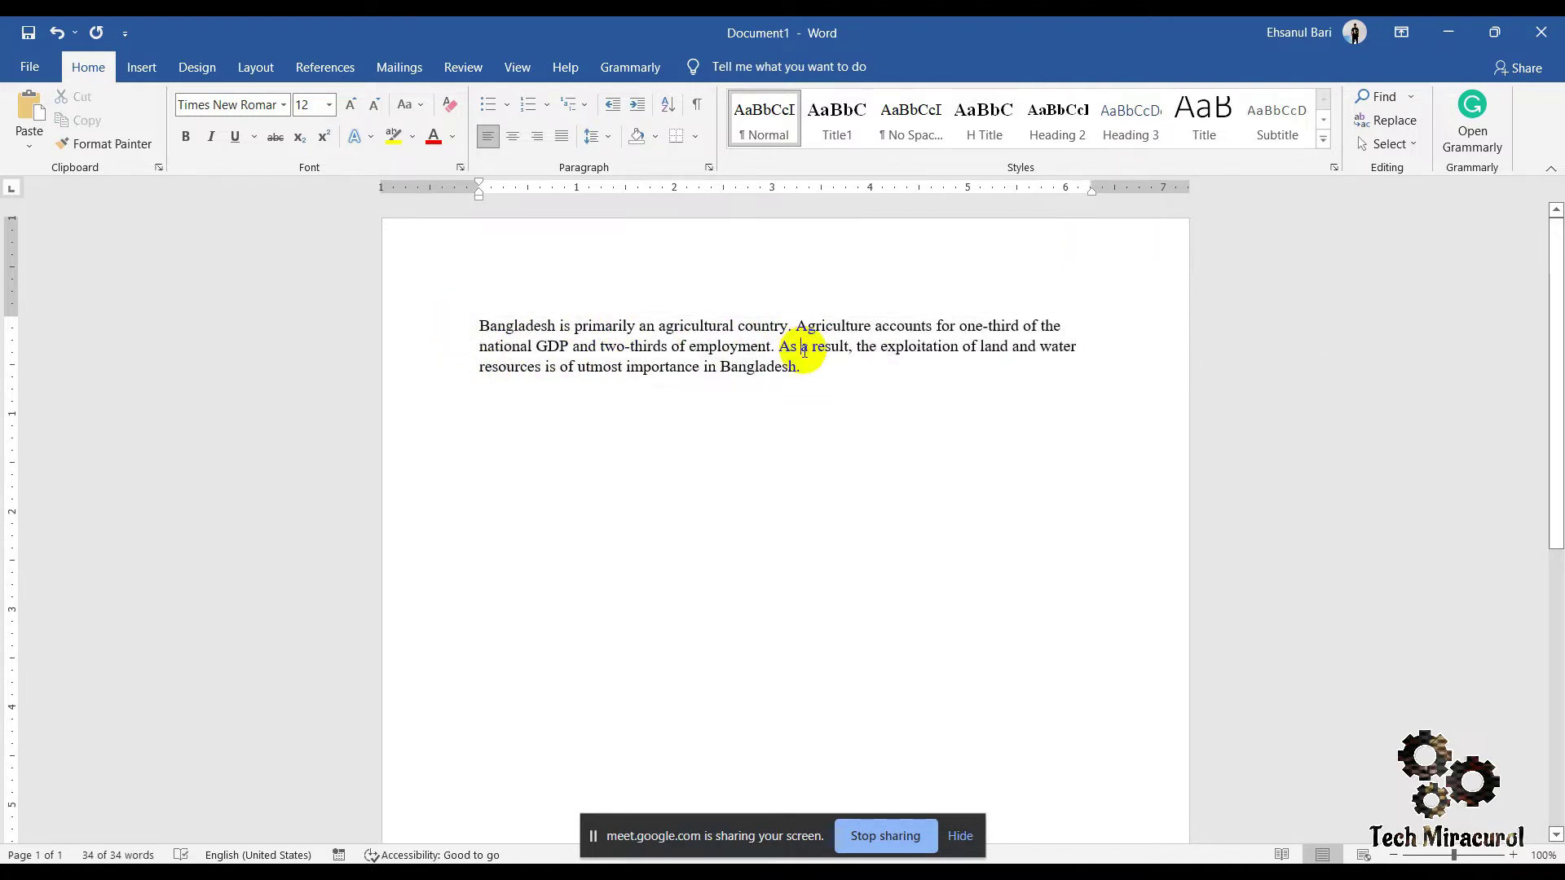
drag(803, 370, 505, 327)
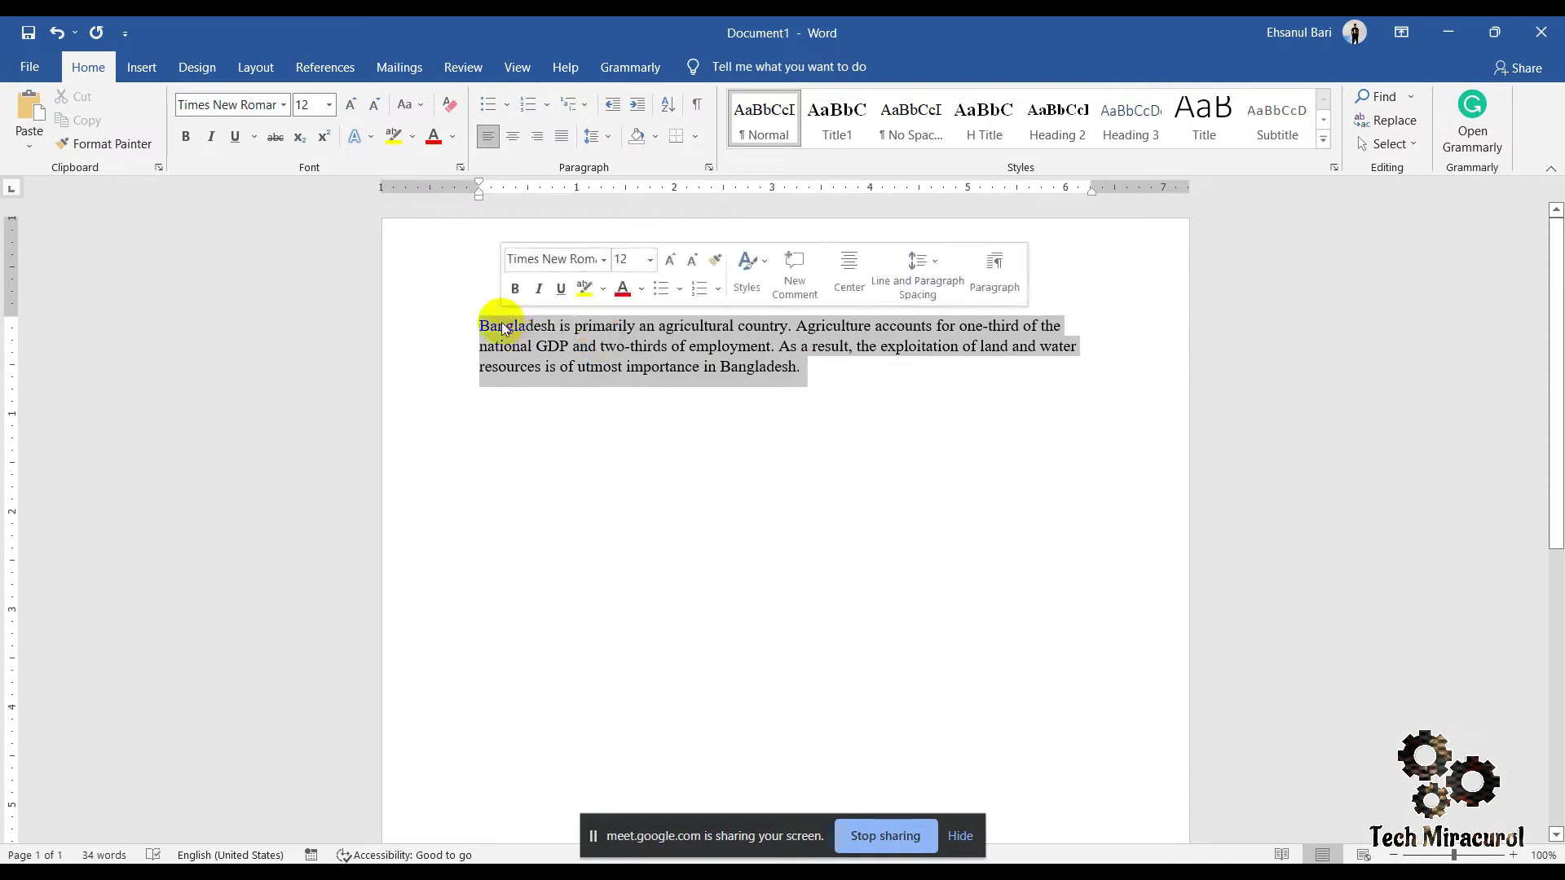
click(643, 346)
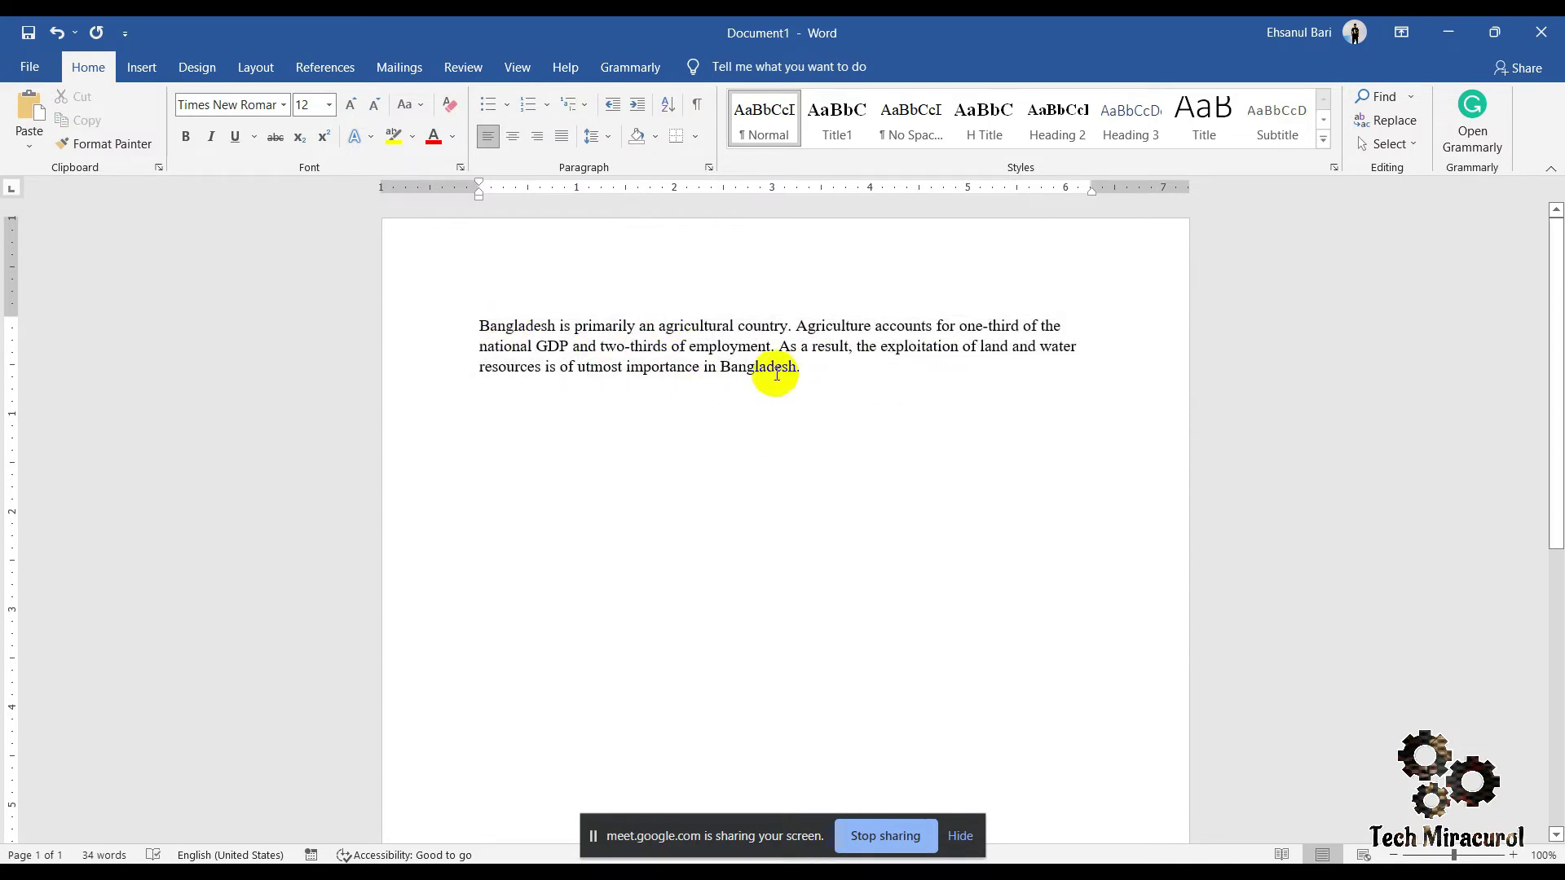
drag(805, 371, 465, 318)
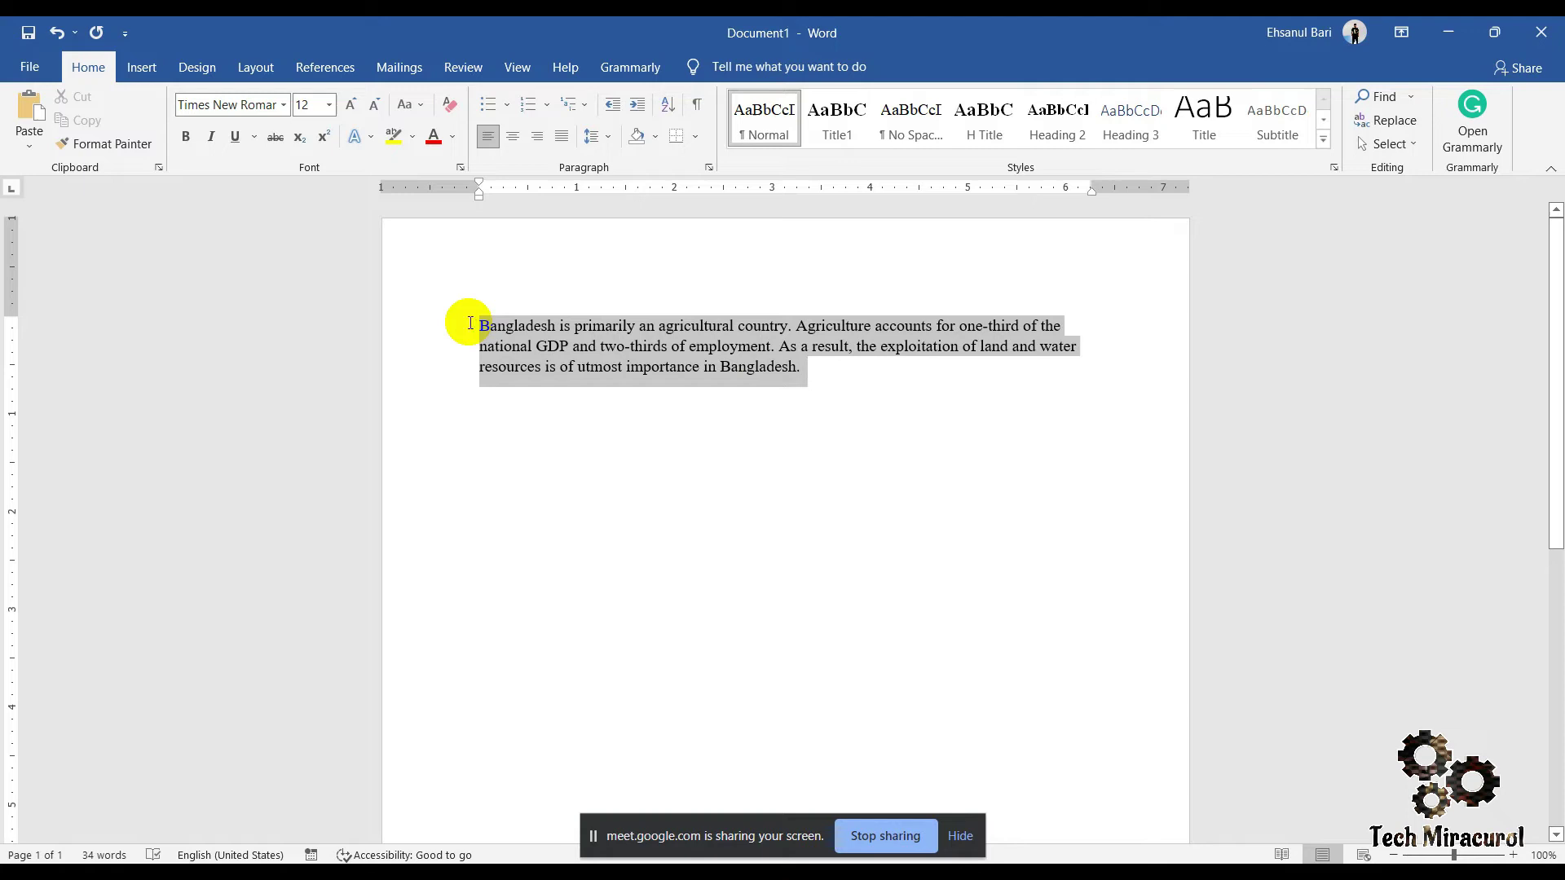
click(596, 346)
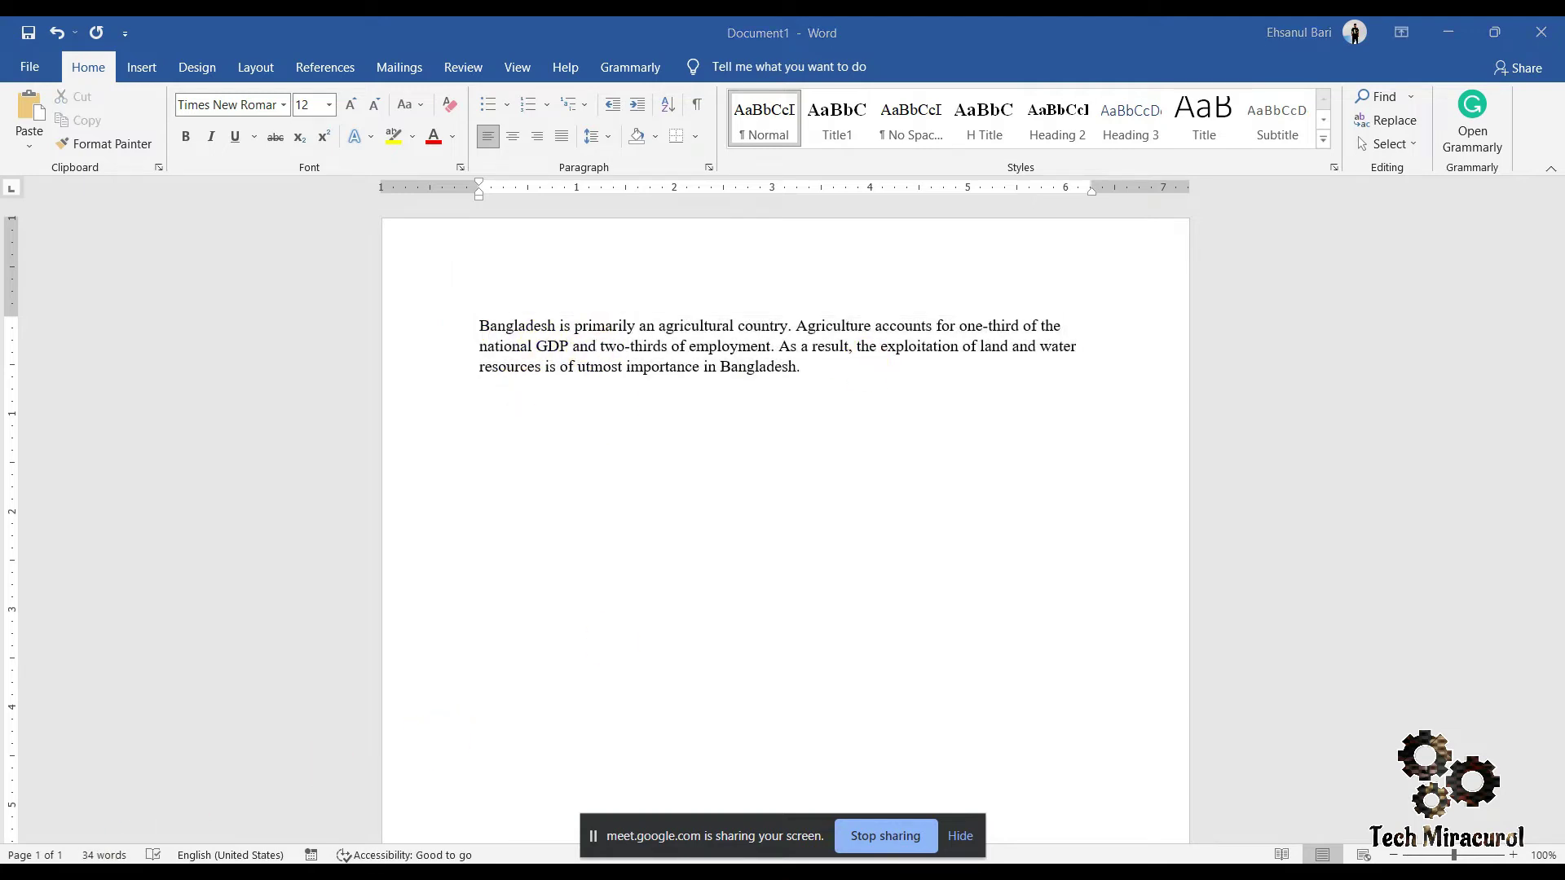
Step: Switch to the browser and open the publisher page of the Souss watershed air temperature article through its DOI link
click(137, 788)
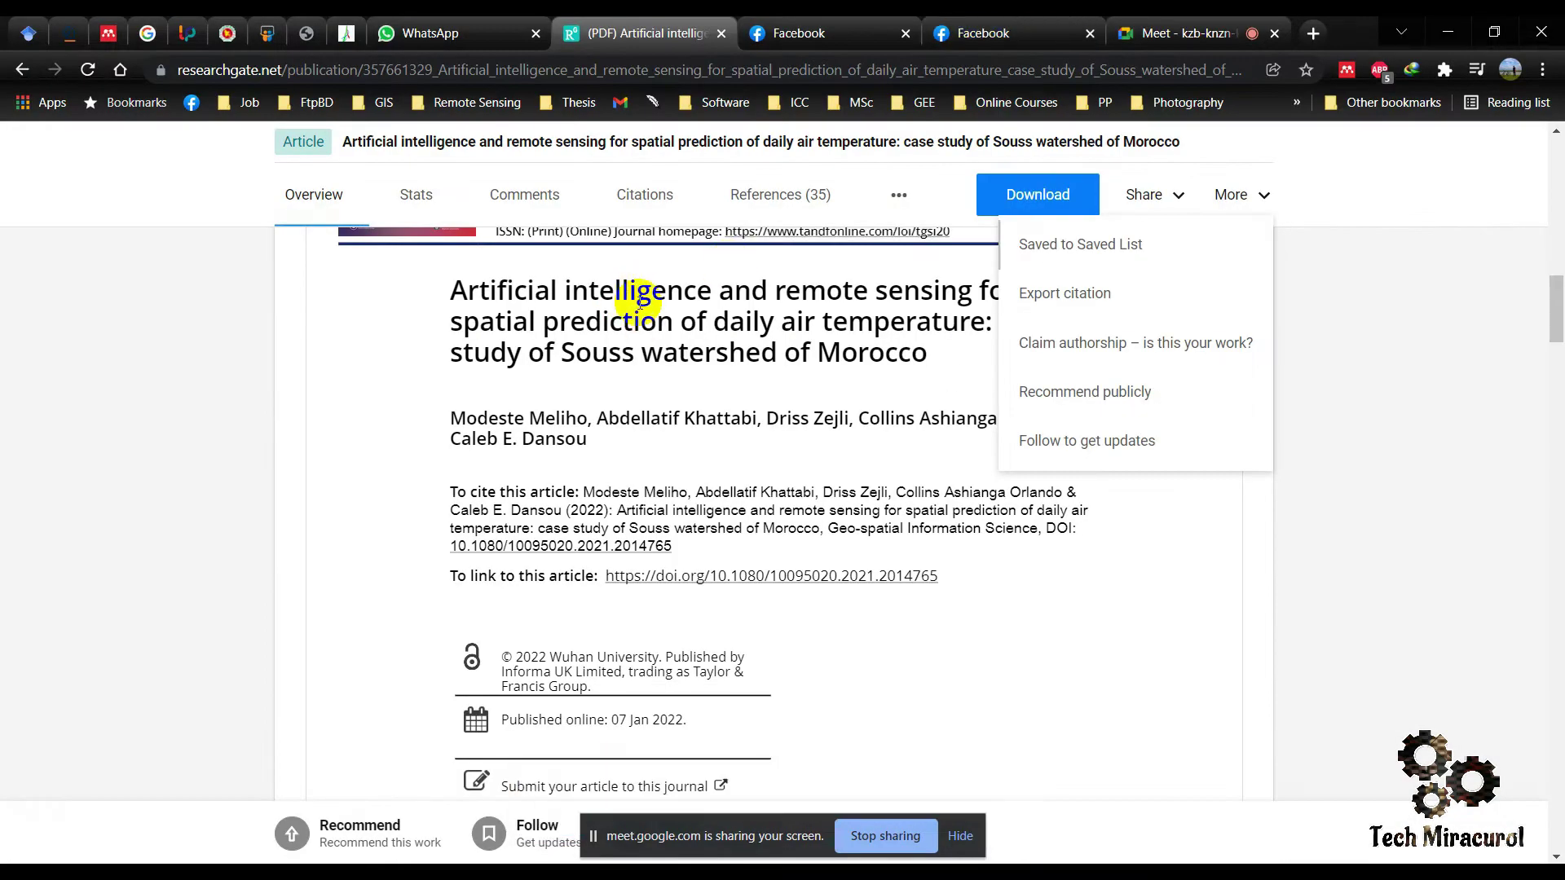
scroll(639, 326, up, 6)
click(420, 381)
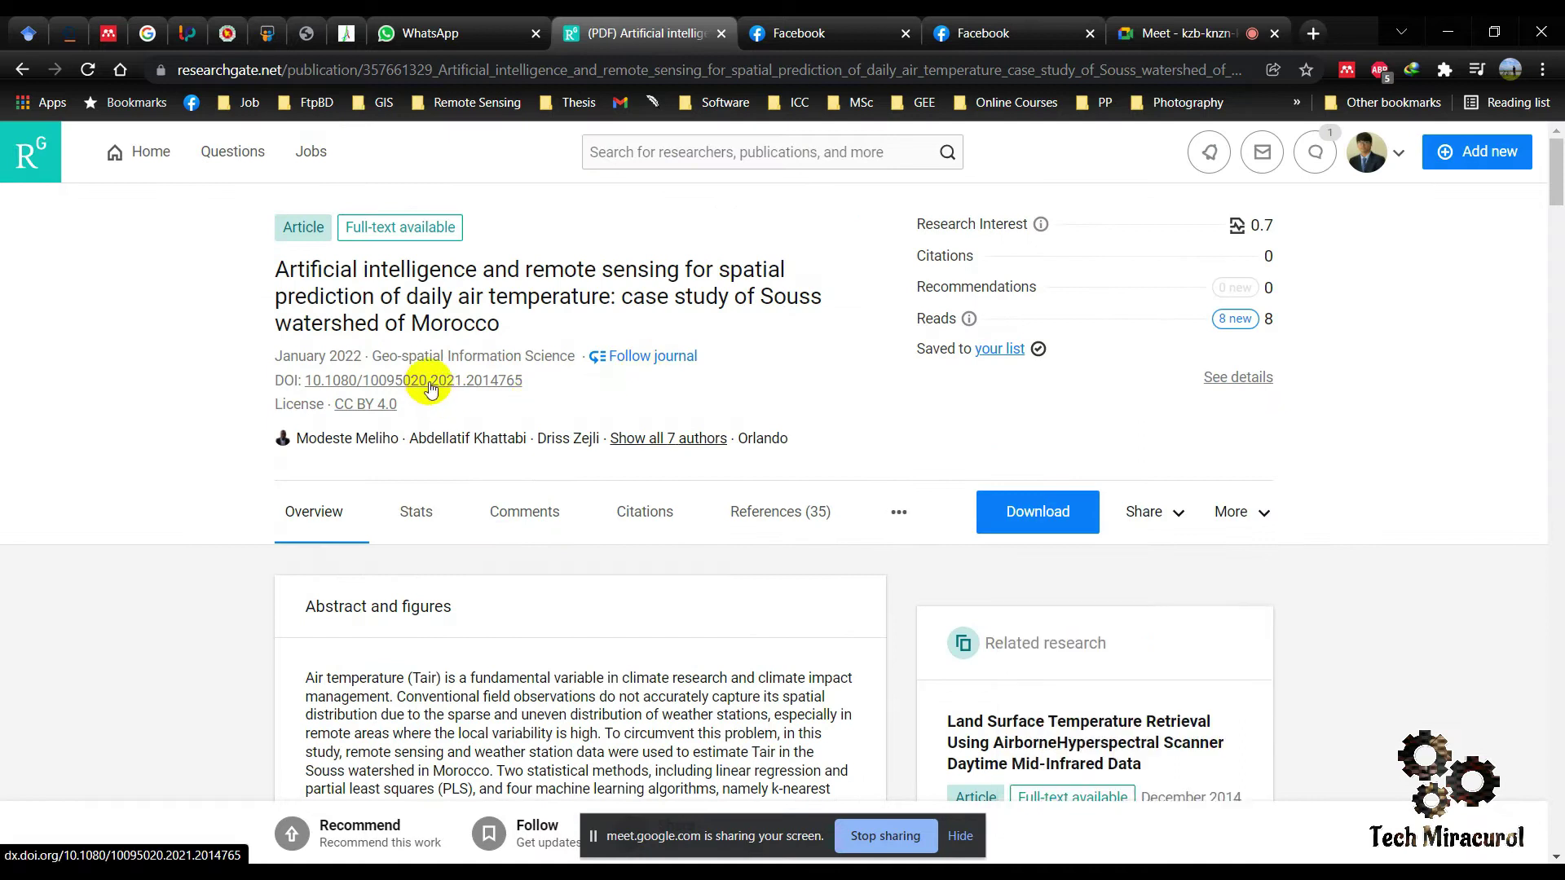
click(737, 38)
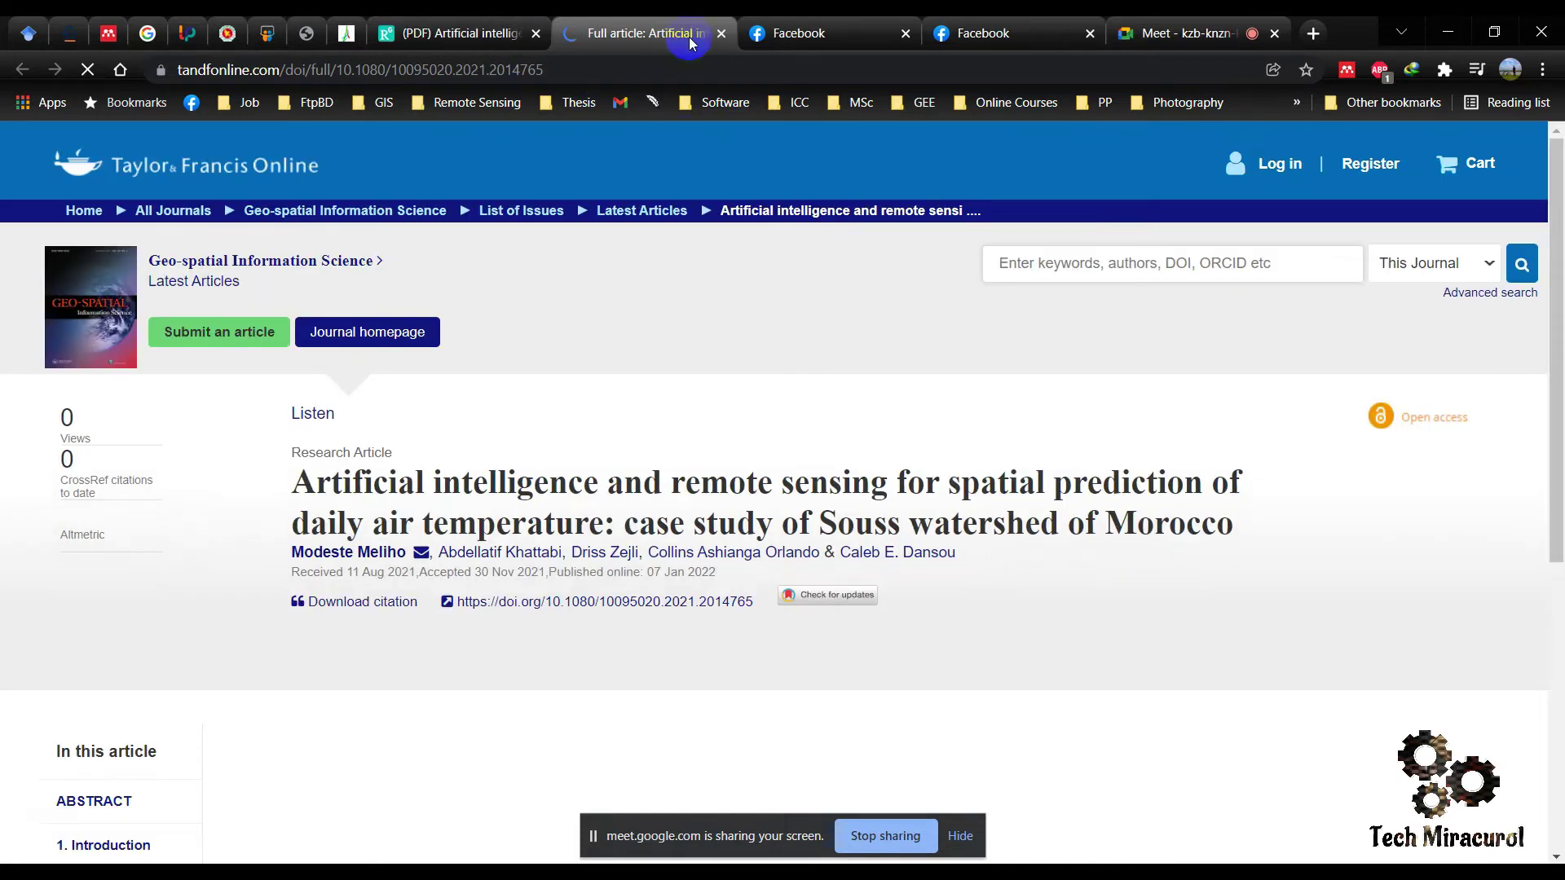
scroll(906, 549, down, 1)
scroll(906, 549, down, 2)
scroll(810, 443, up, 5)
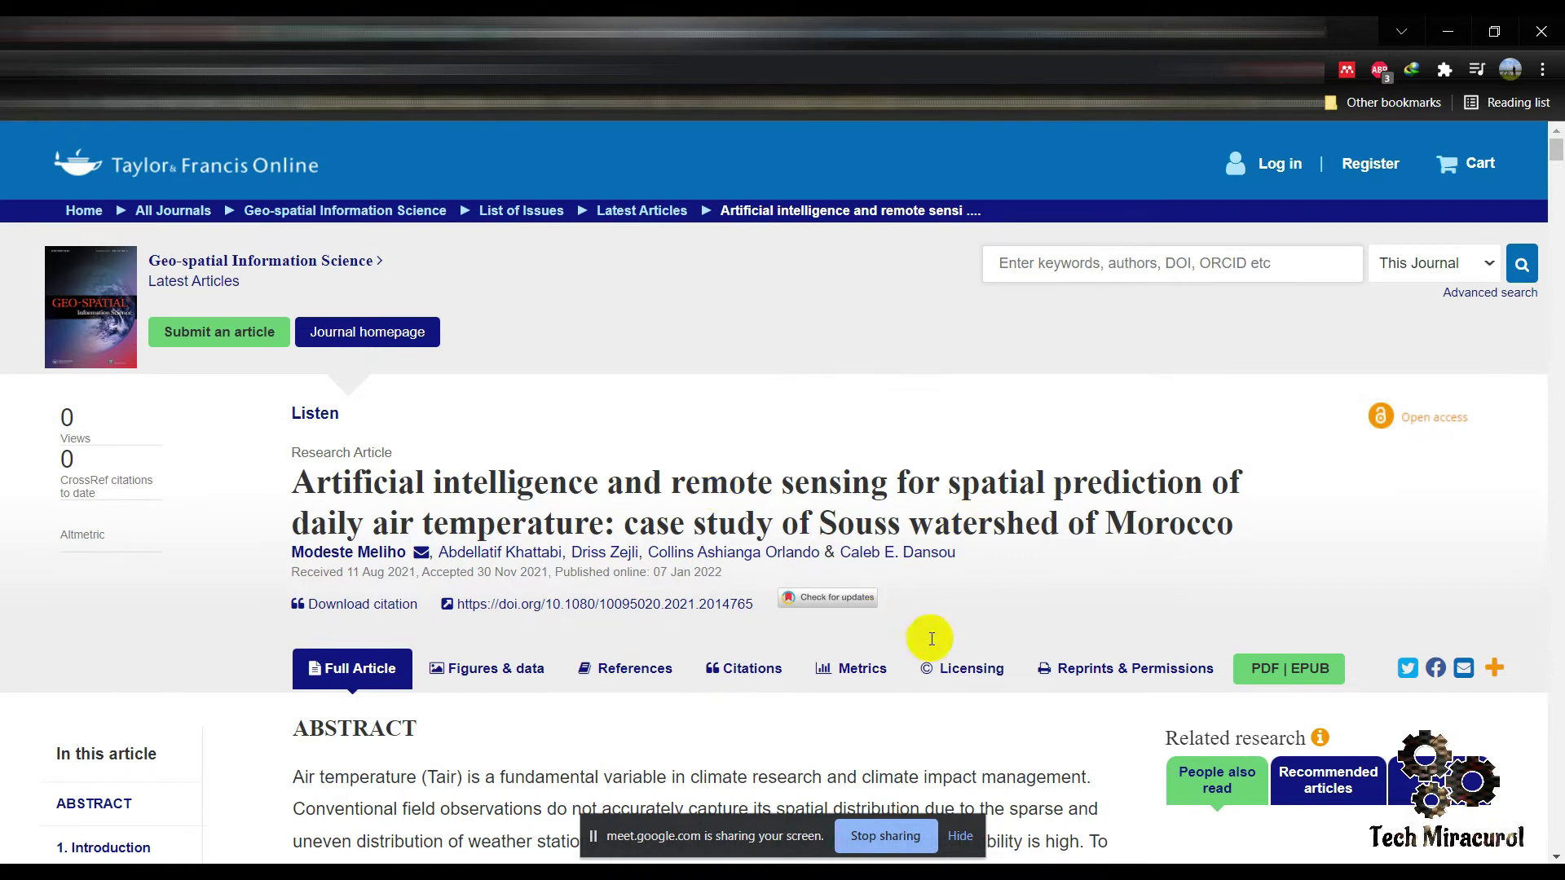
click(961, 837)
click(929, 557)
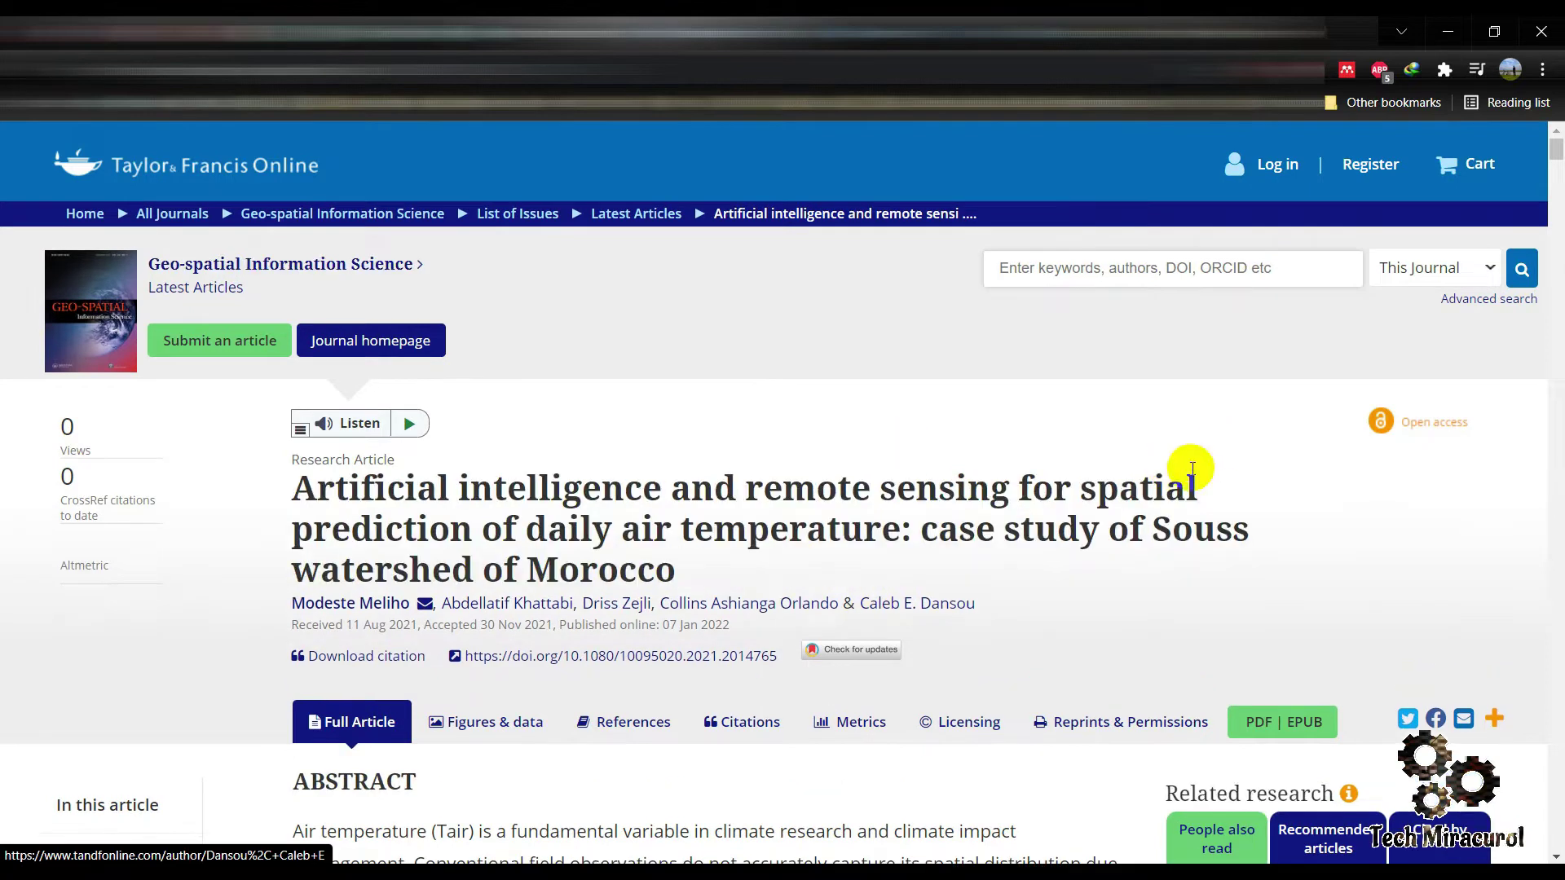
Step: Examine the destination collections that the Mendeley web importer offers for saving the open article
click(1348, 70)
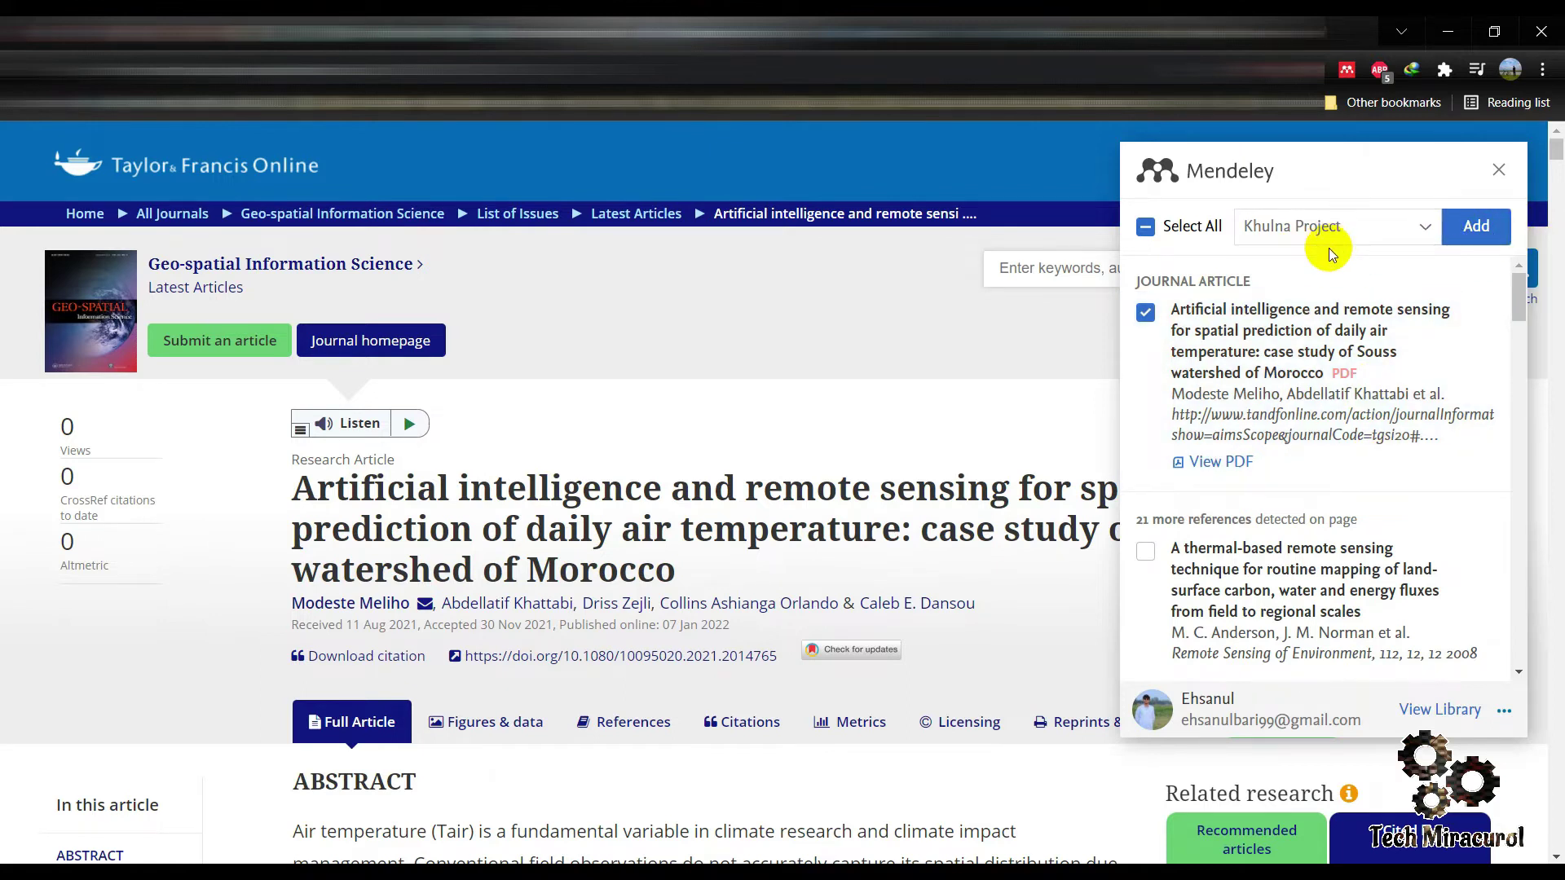
click(1414, 233)
scroll(1215, 407, down, 1)
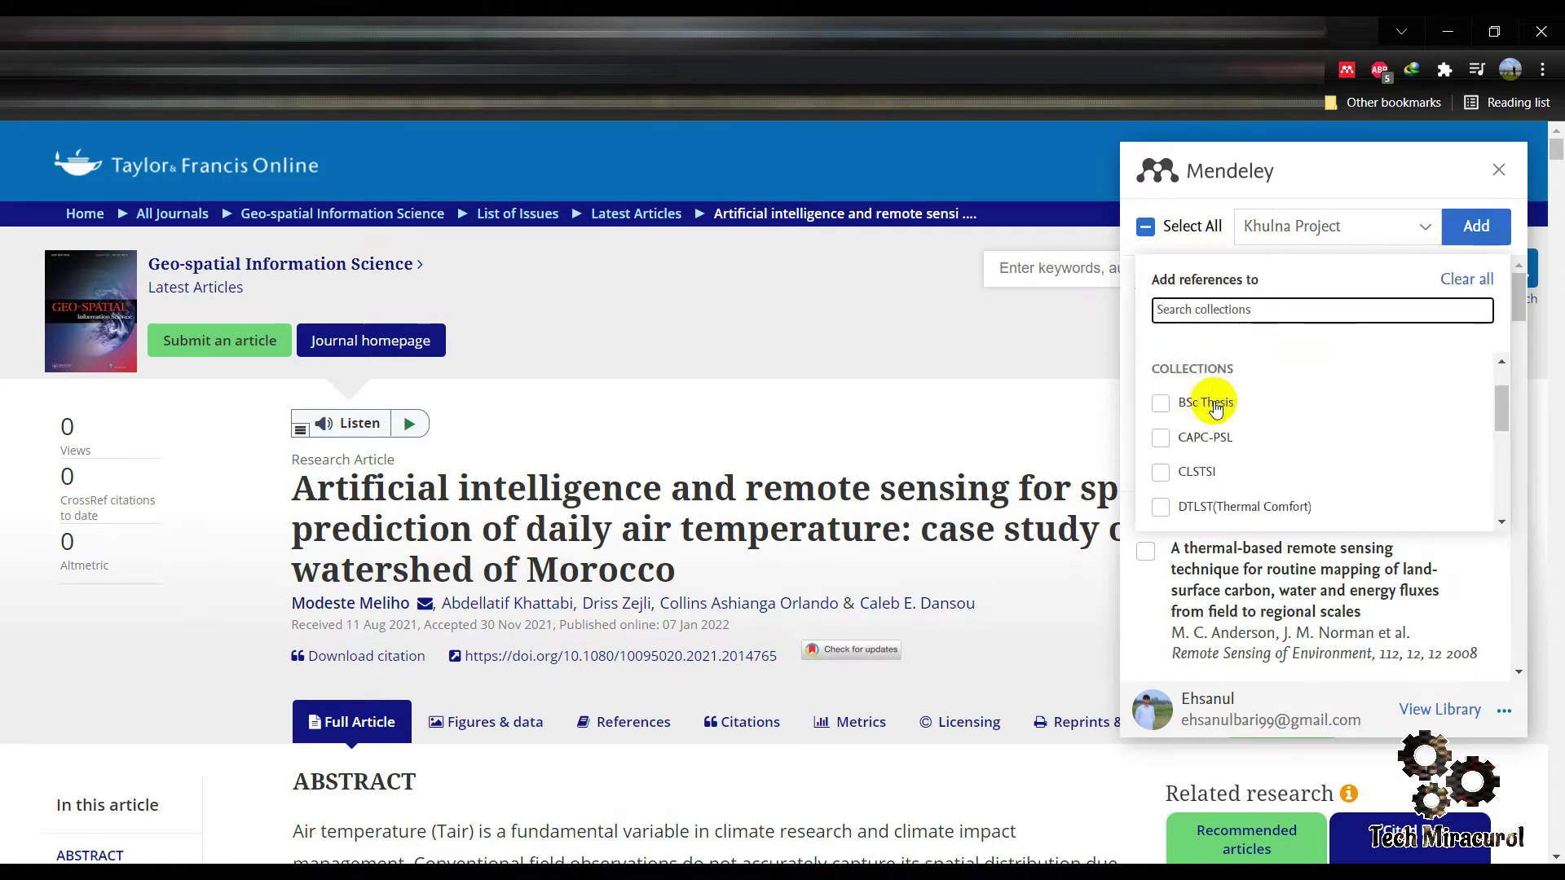
scroll(1215, 407, down, 5)
scroll(1223, 457, up, 4)
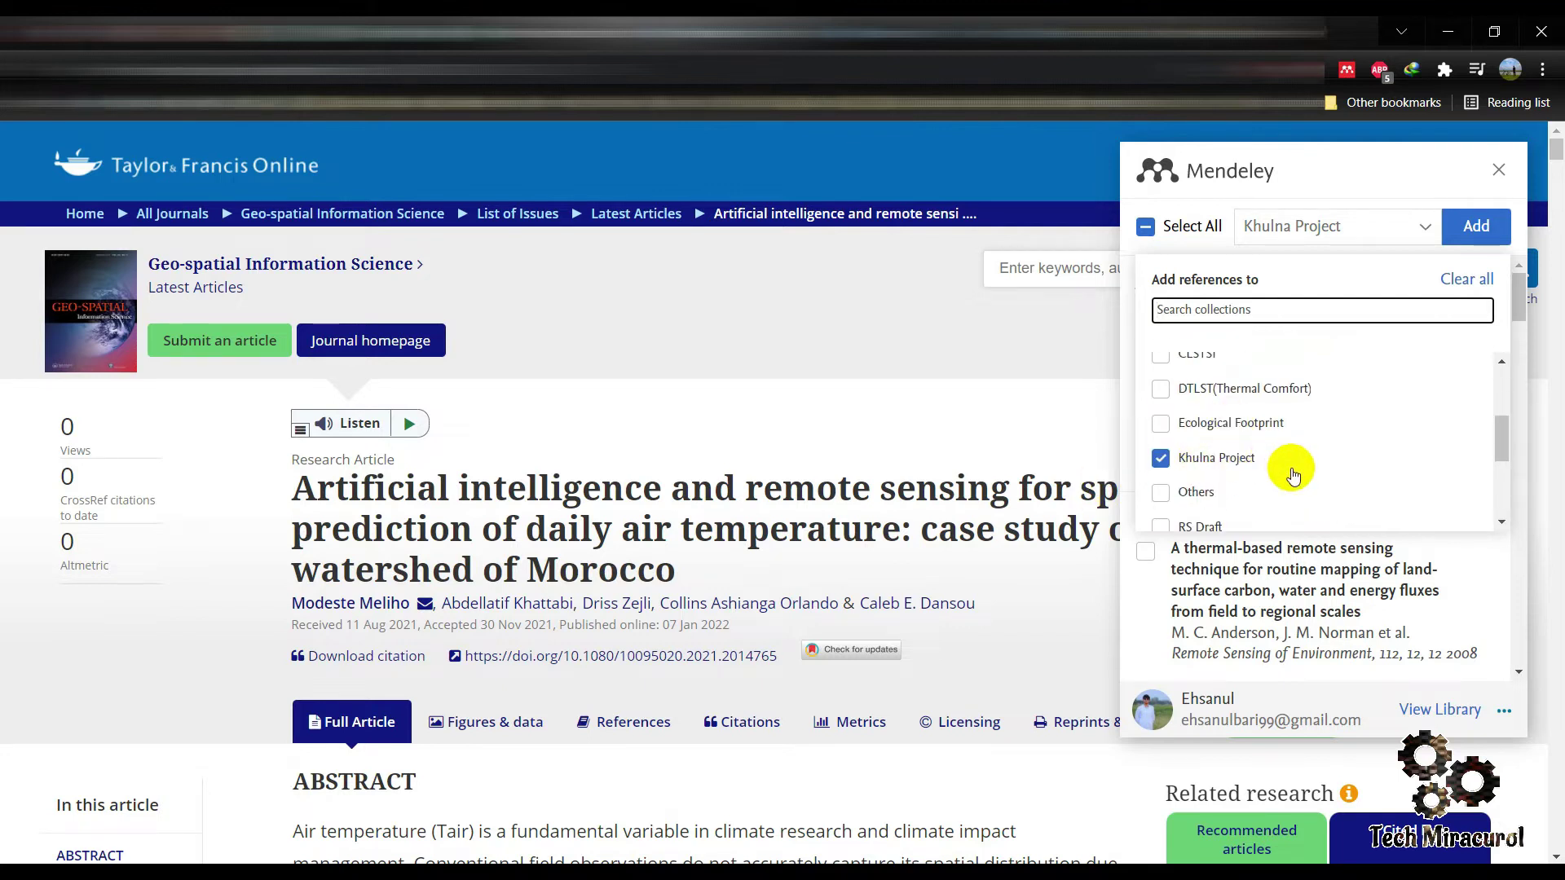
scroll(1308, 489, down, 4)
scroll(1314, 440, up, 4)
scroll(1312, 436, up, 4)
scroll(1229, 457, down, 4)
scroll(1286, 468, down, 3)
scroll(1286, 466, up, 3)
scroll(1292, 466, down, 5)
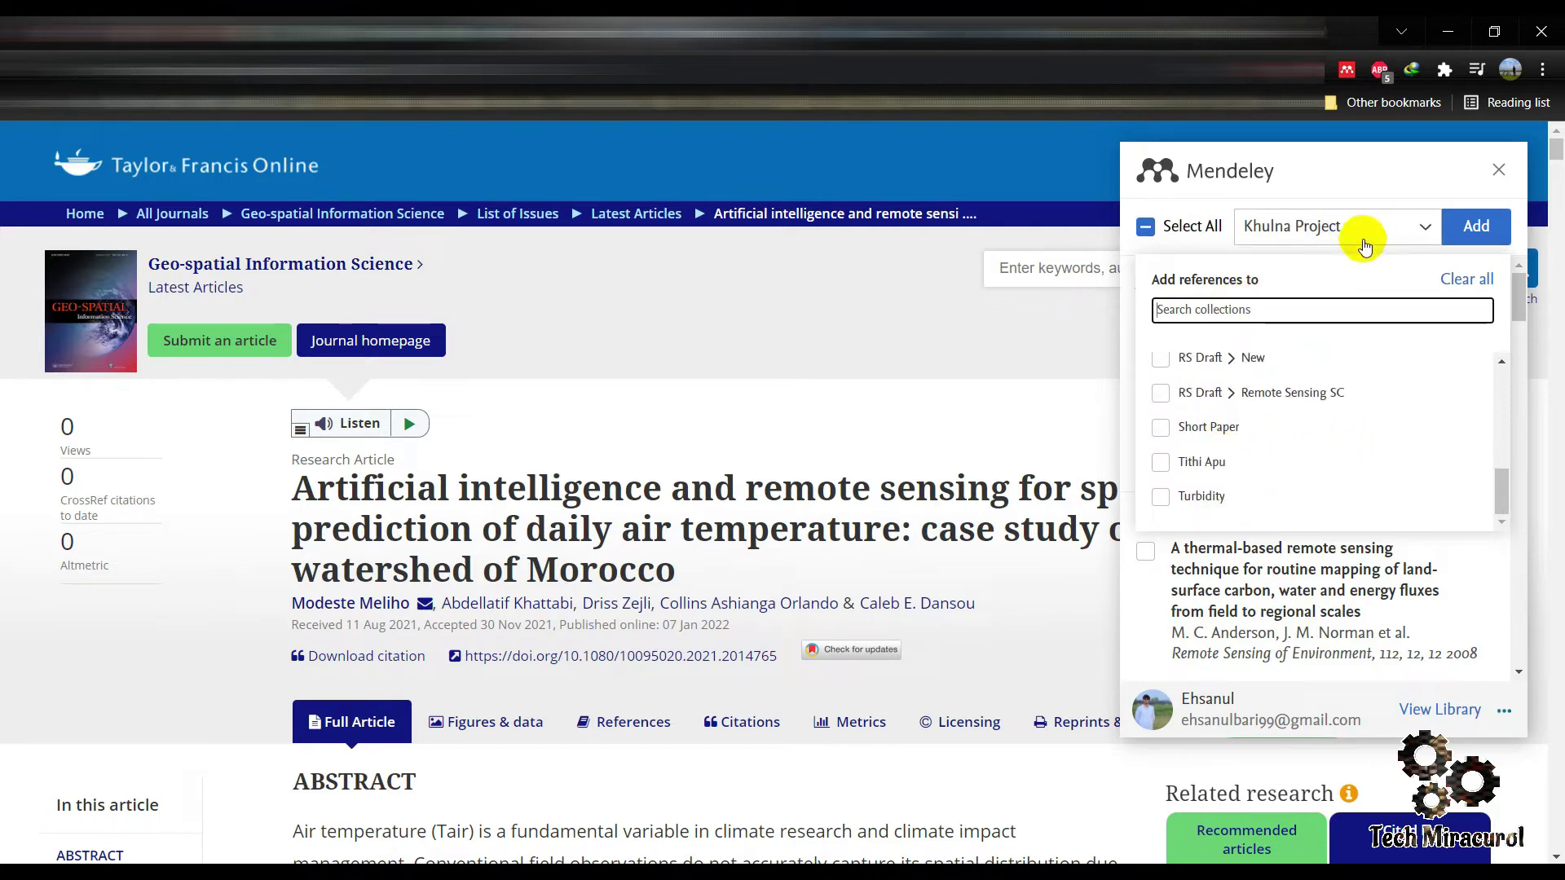
click(1363, 186)
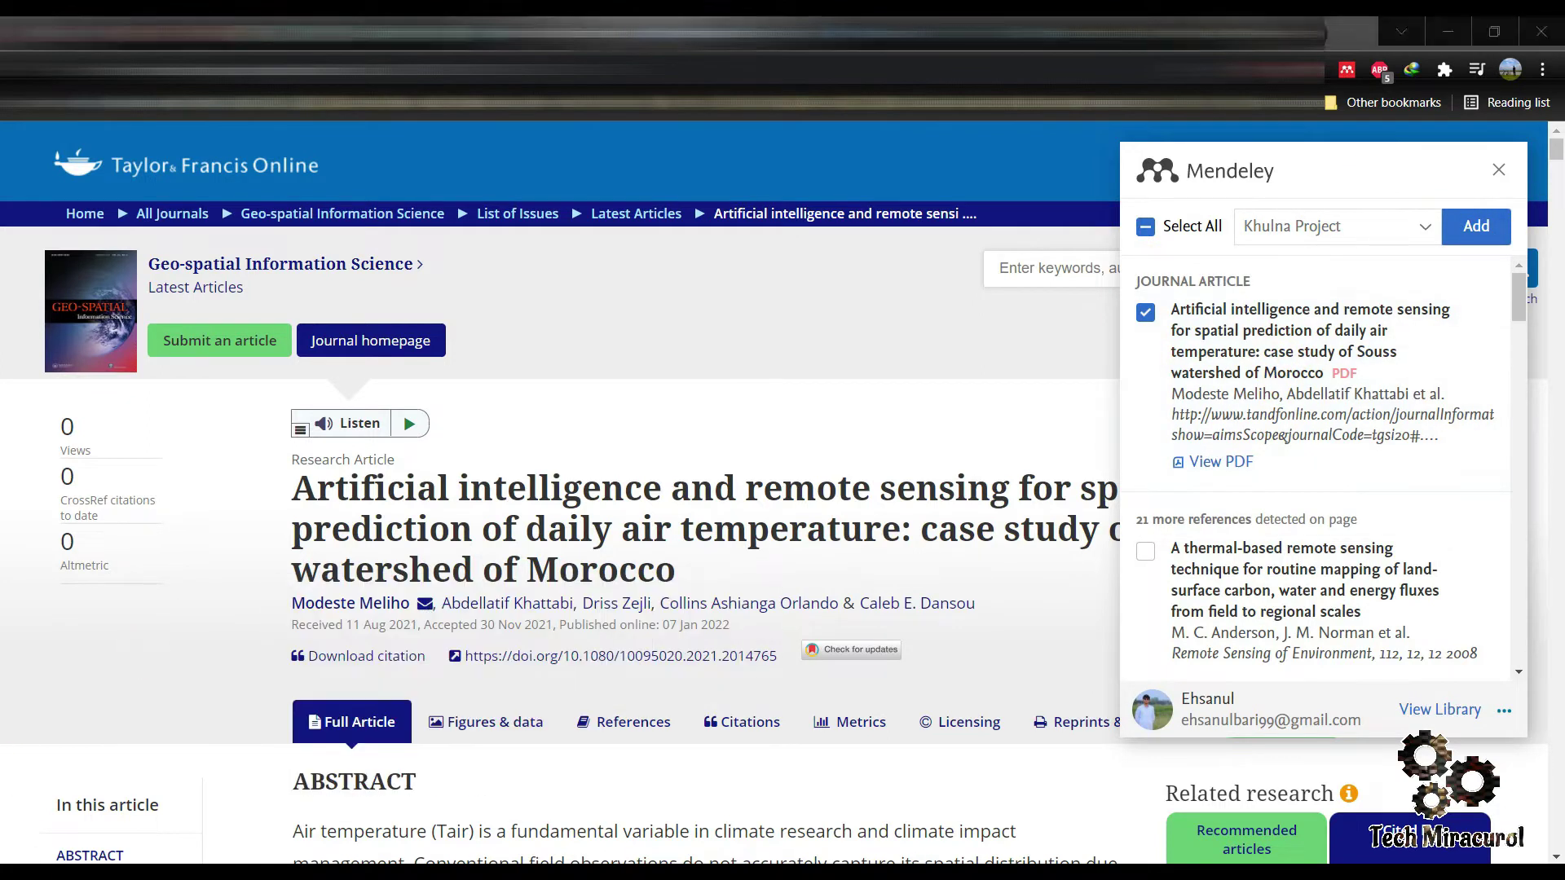
key(super)
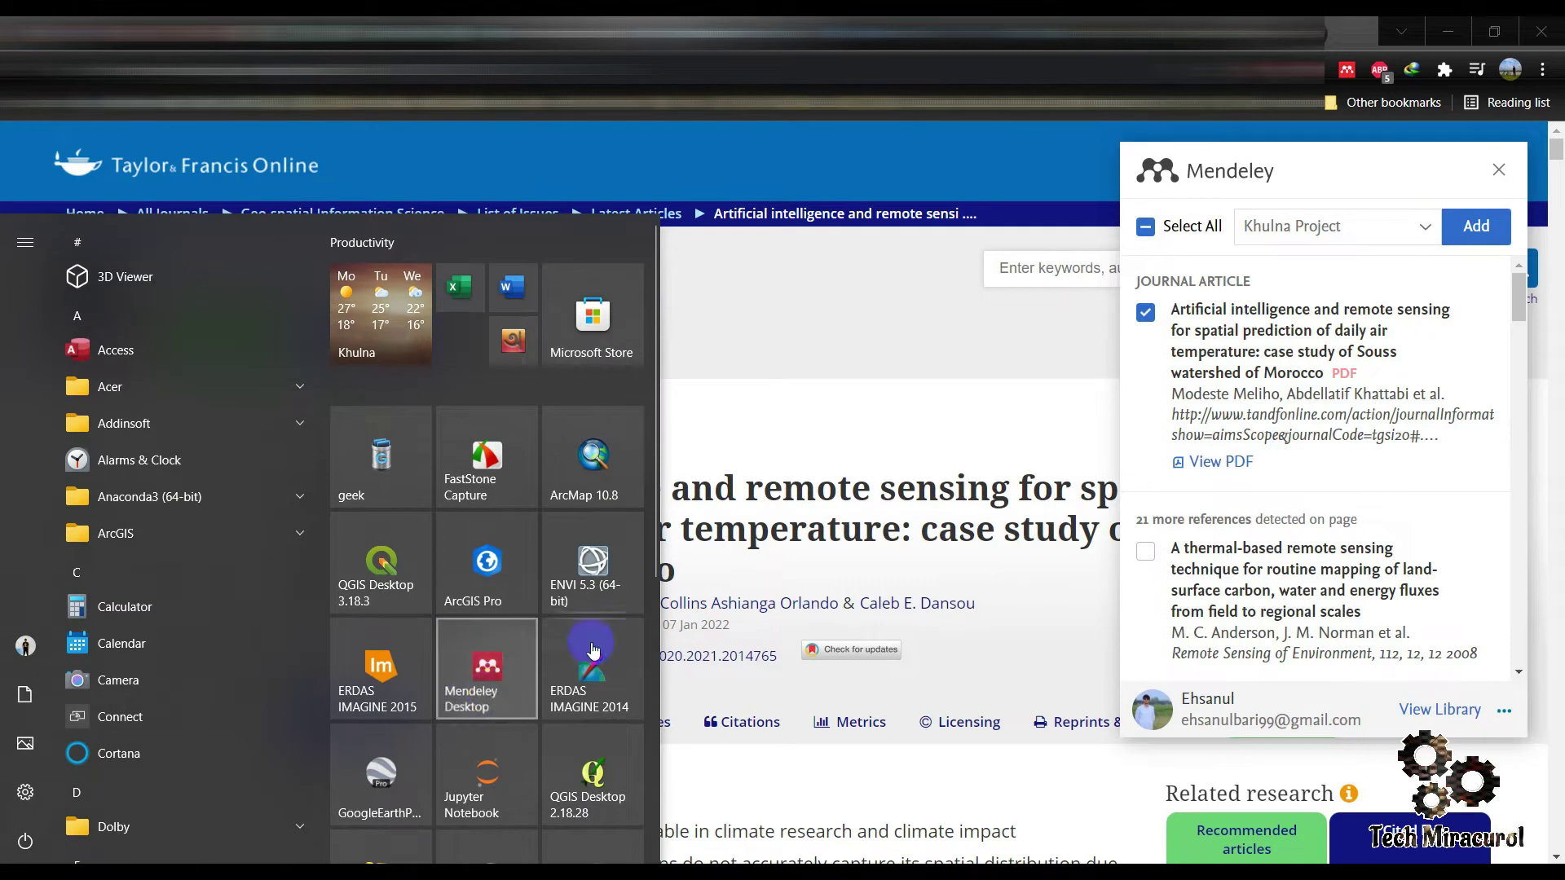
click(1261, 289)
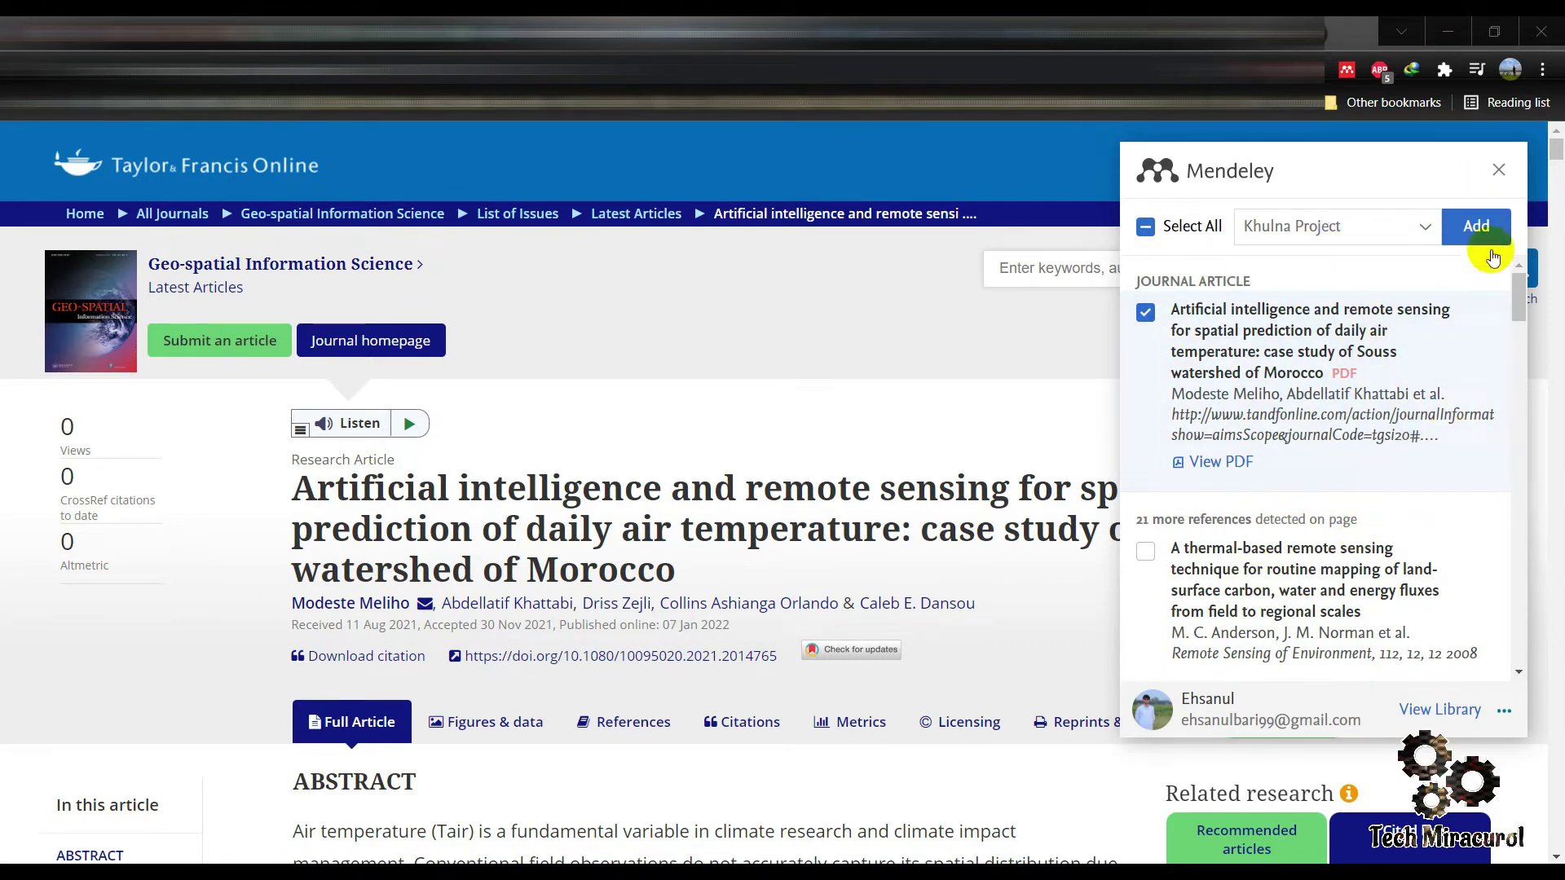
click(1500, 172)
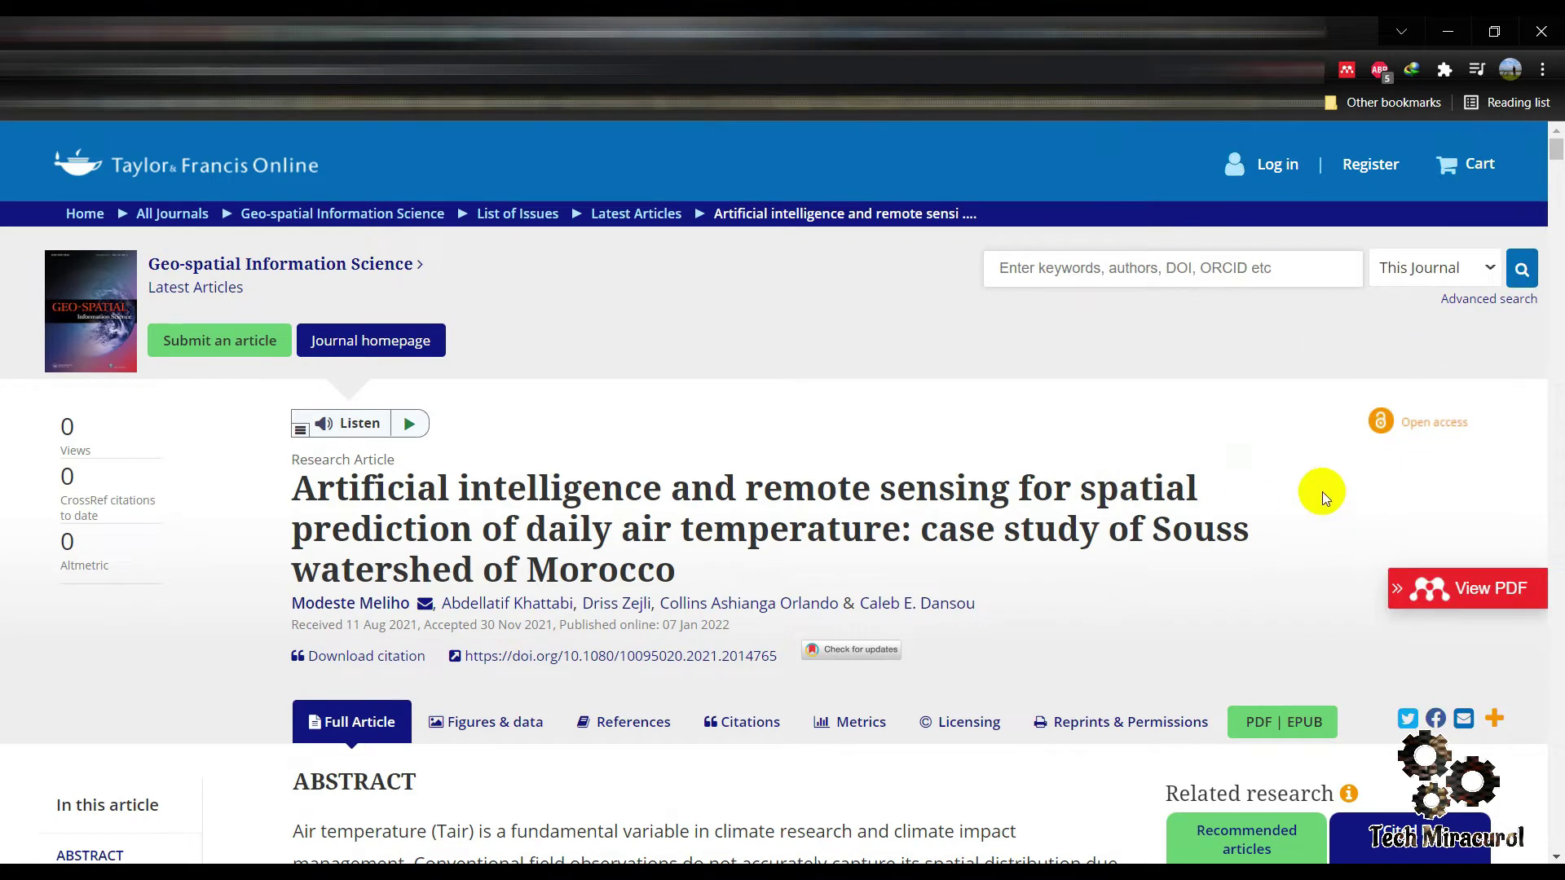
Step: Switch to Mendeley Desktop and sync the reference library
click(1453, 34)
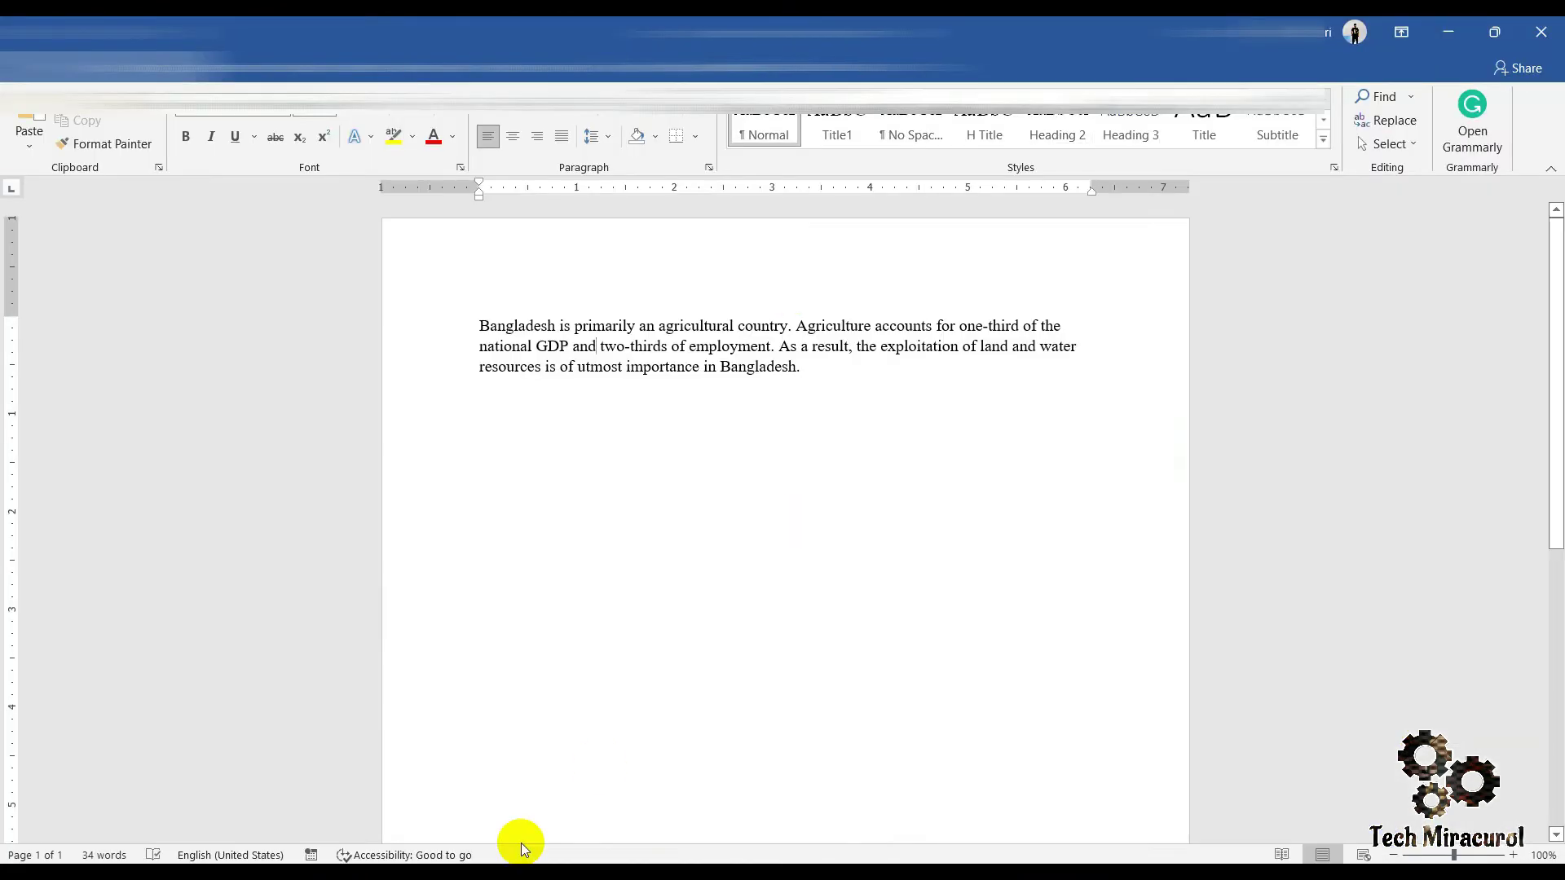
key(super)
click(489, 706)
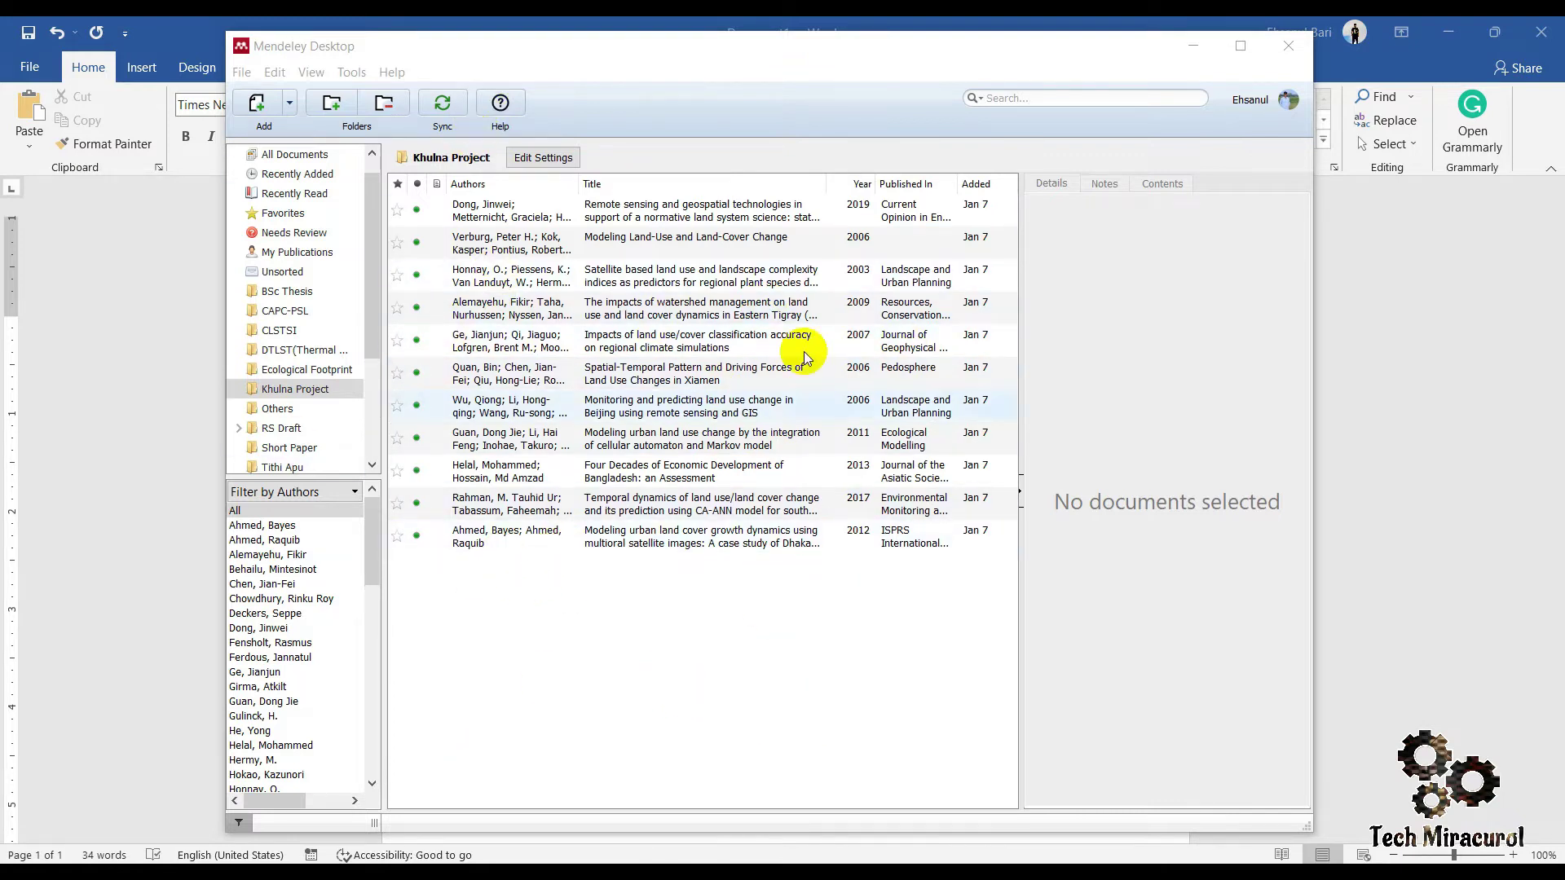
scroll(295, 440, down, 3)
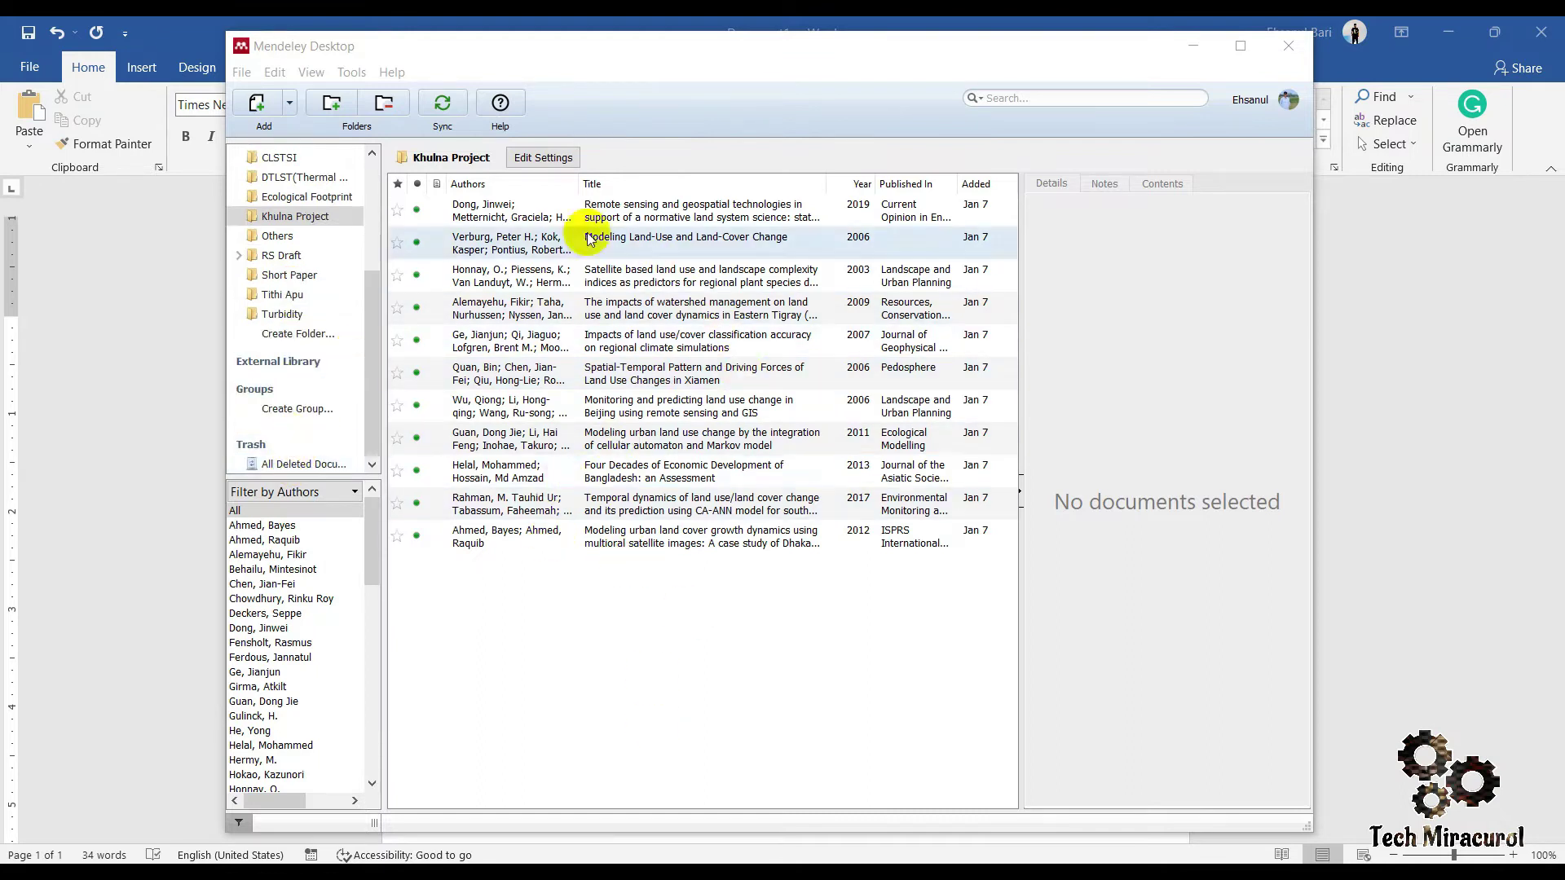
click(444, 106)
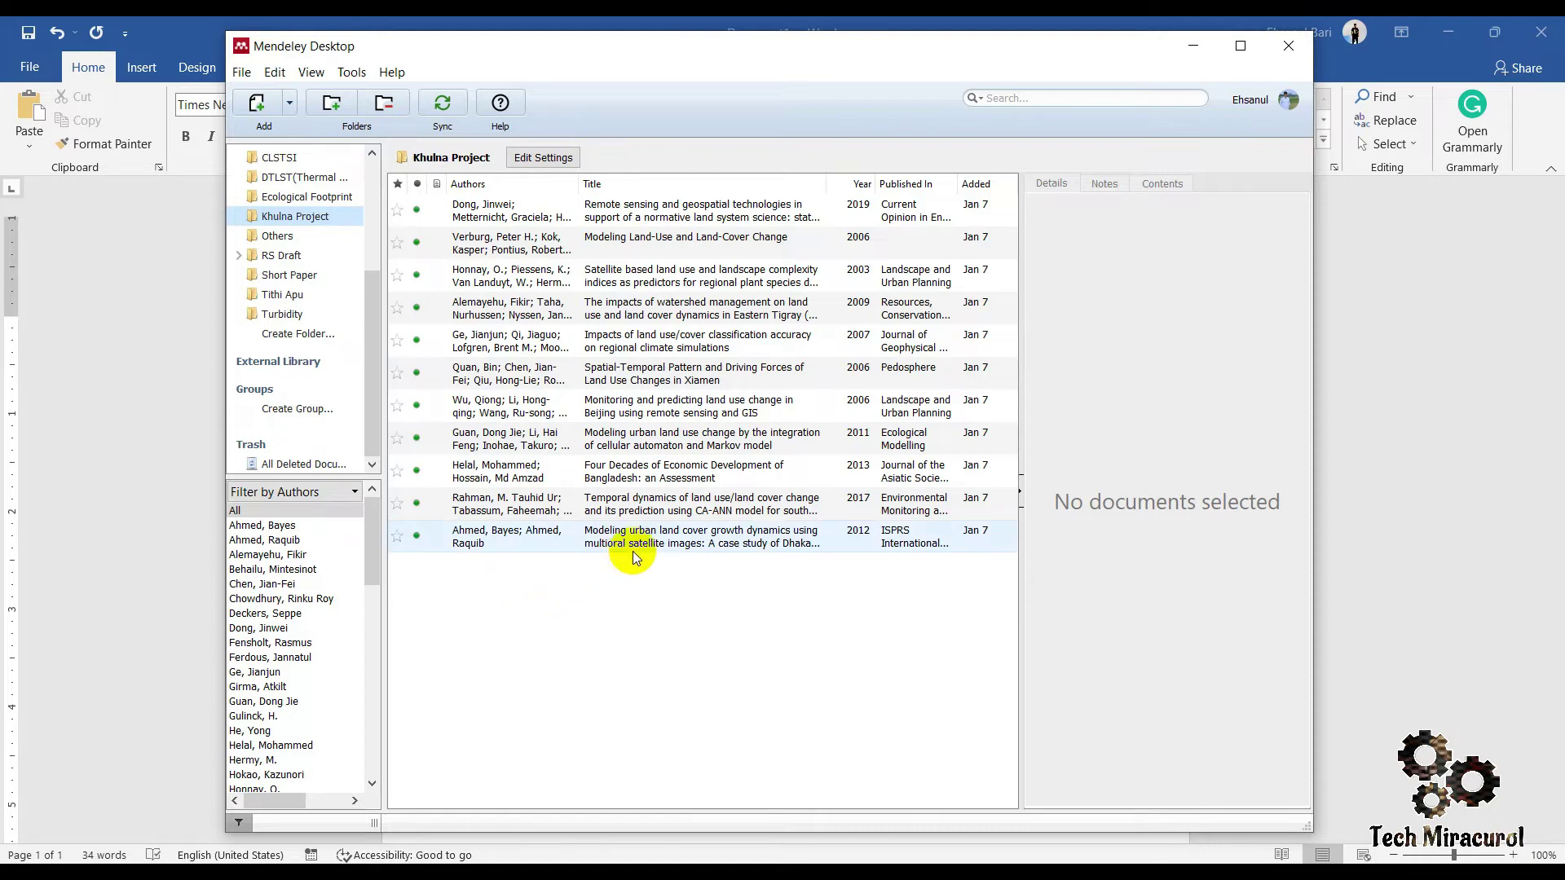
Step: Cite the 2012 paper "Modeling urban land cover growth dynamics" from the Khulna Project folder before the final period of the Word paragraph
click(569, 534)
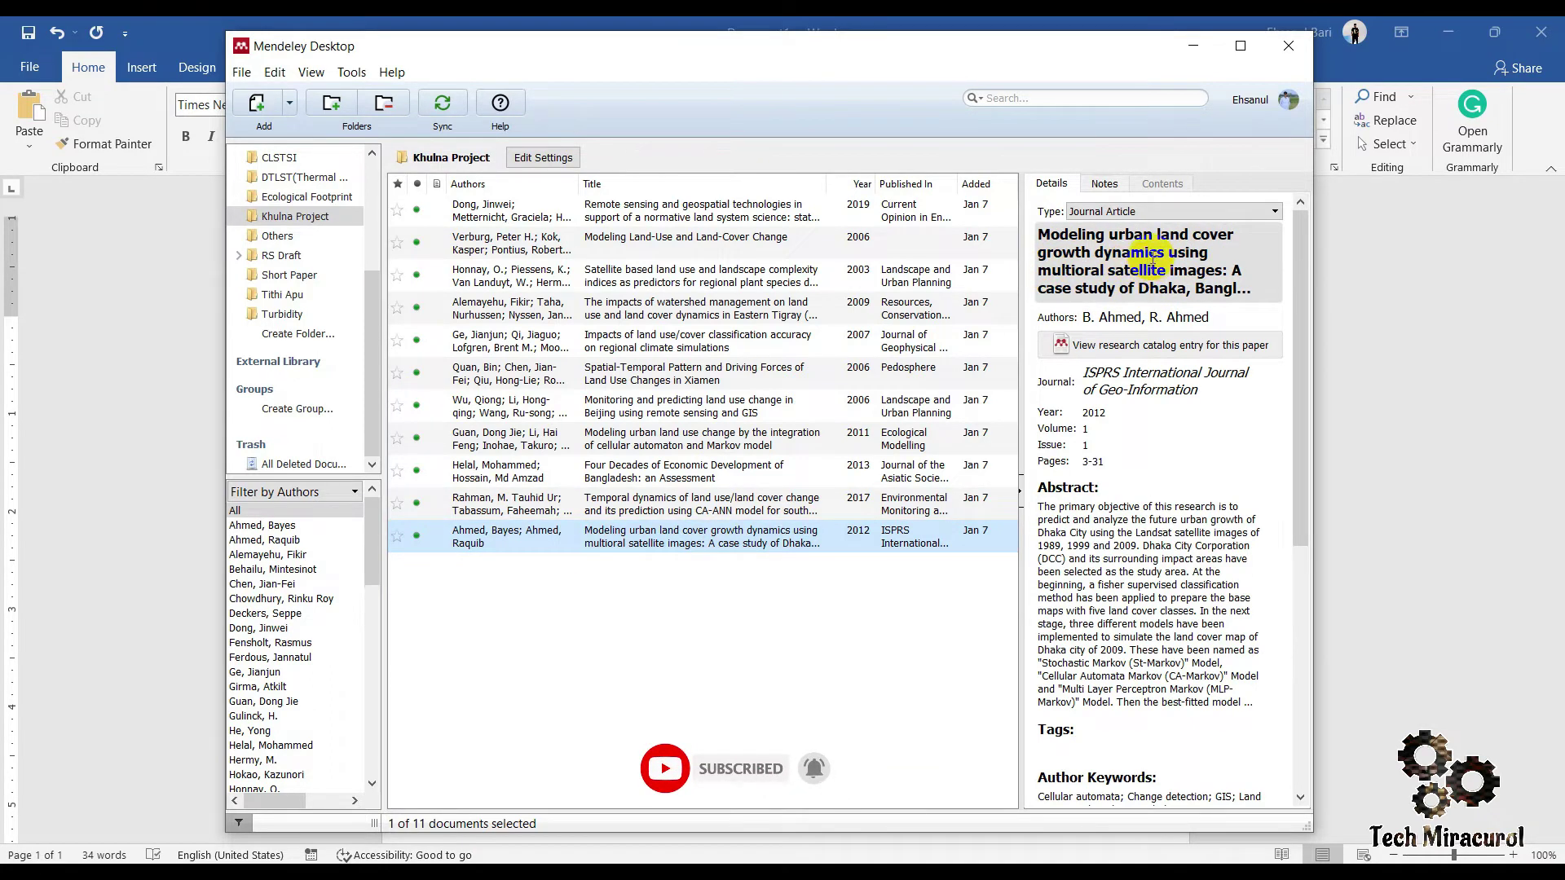
click(183, 36)
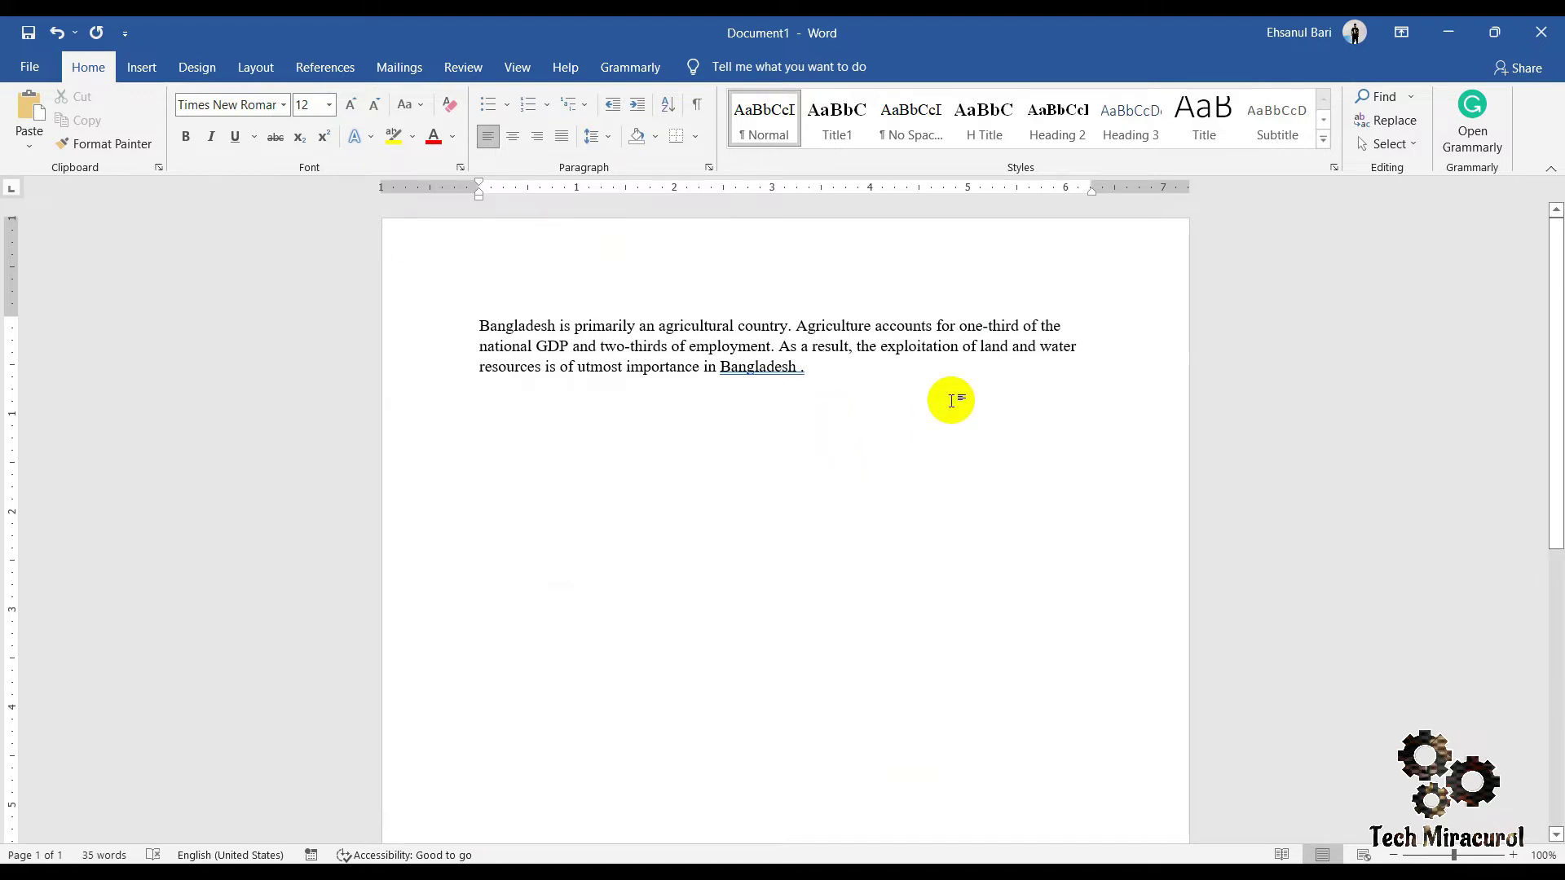
click(326, 70)
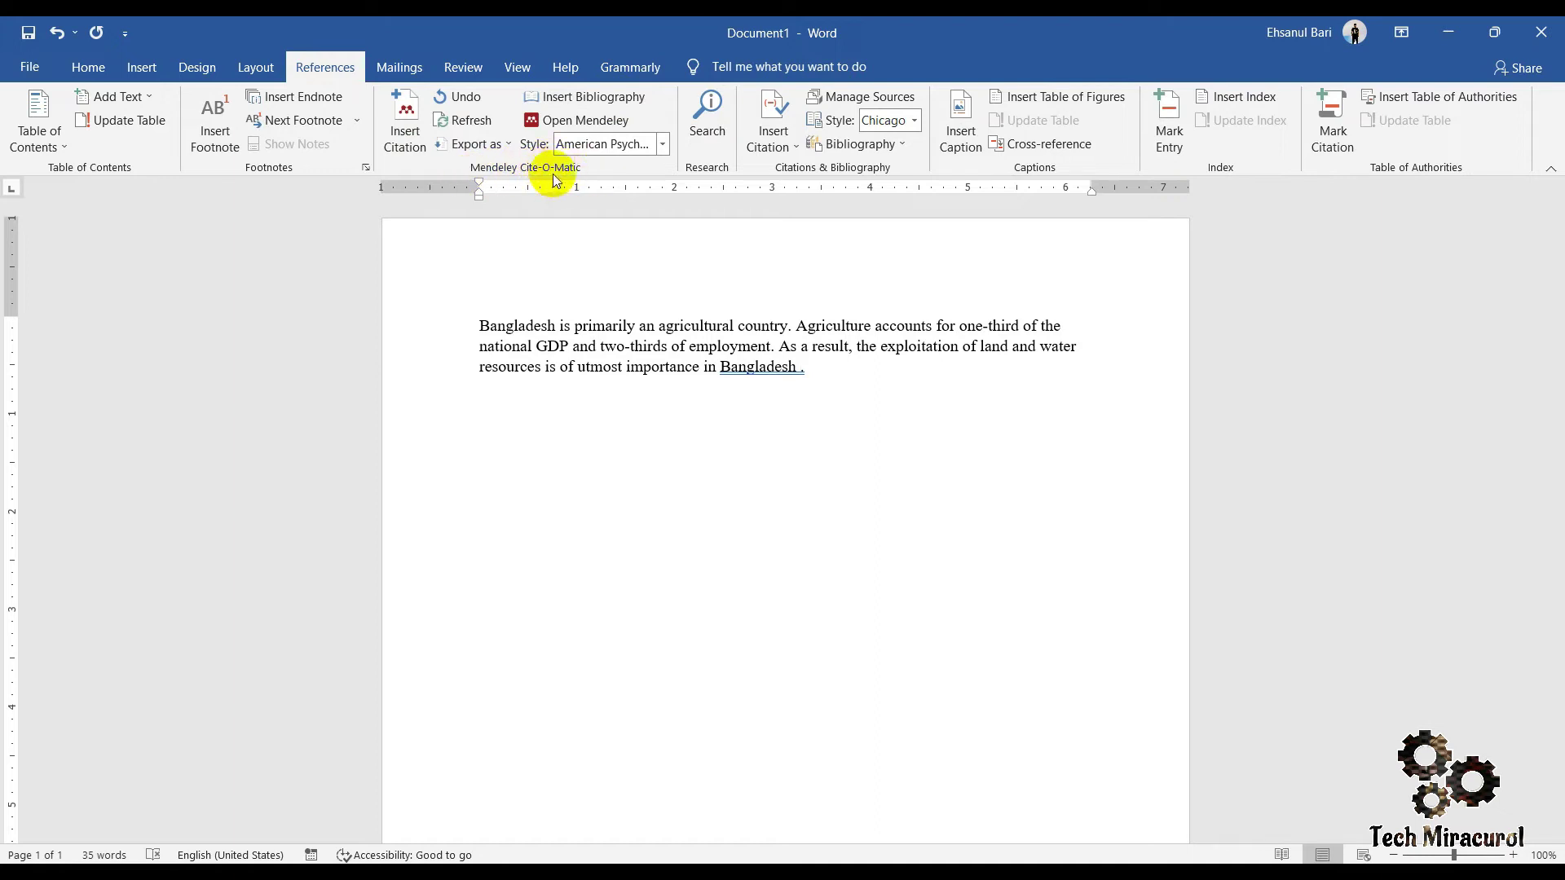
click(405, 147)
click(1109, 428)
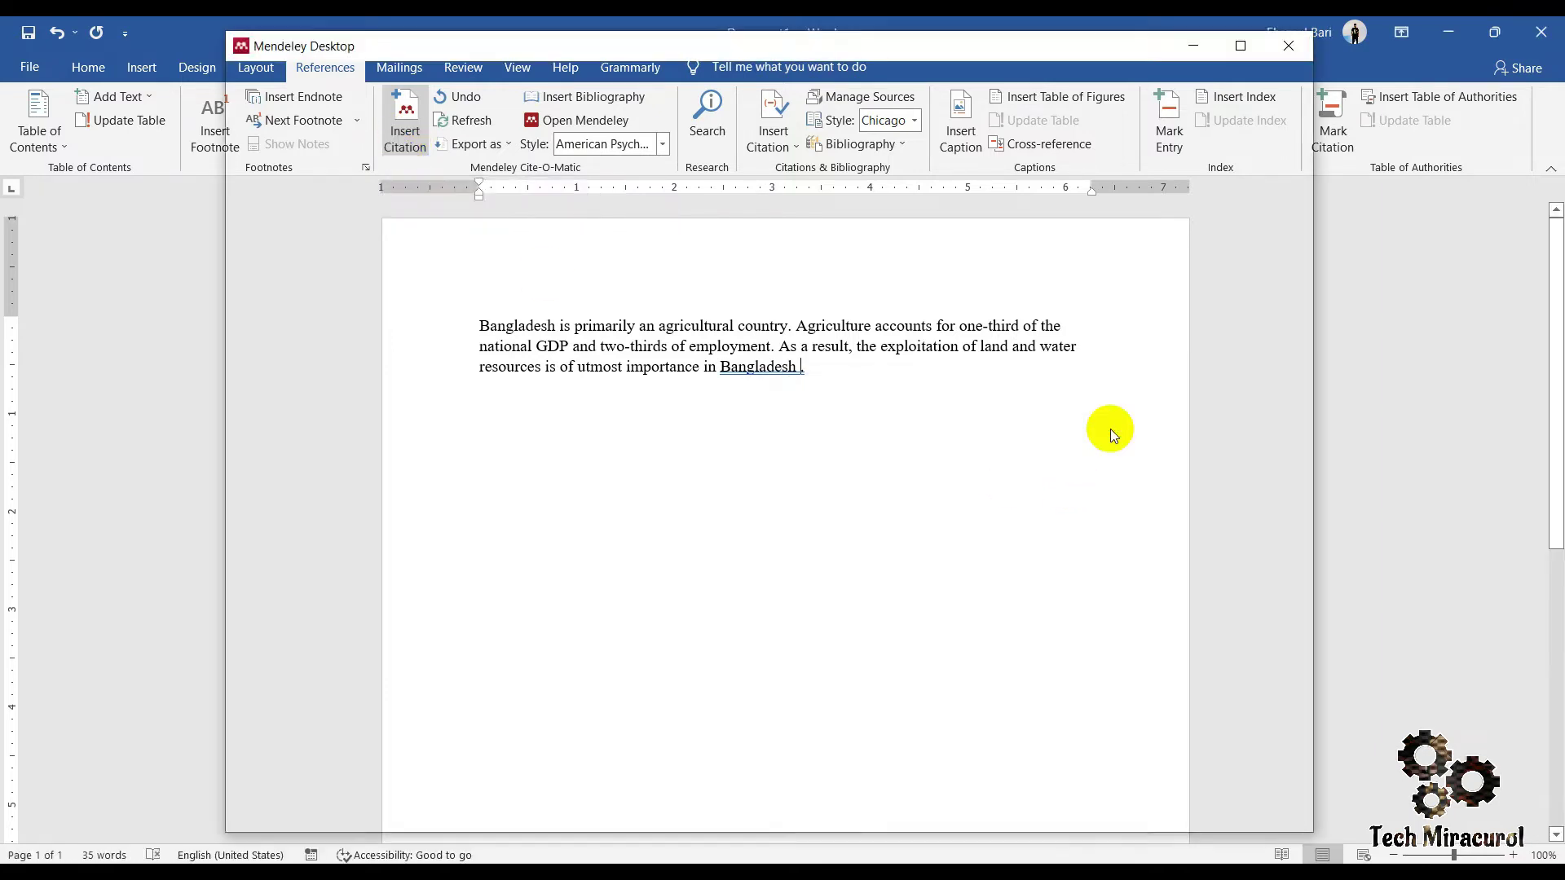
key(alt+m)
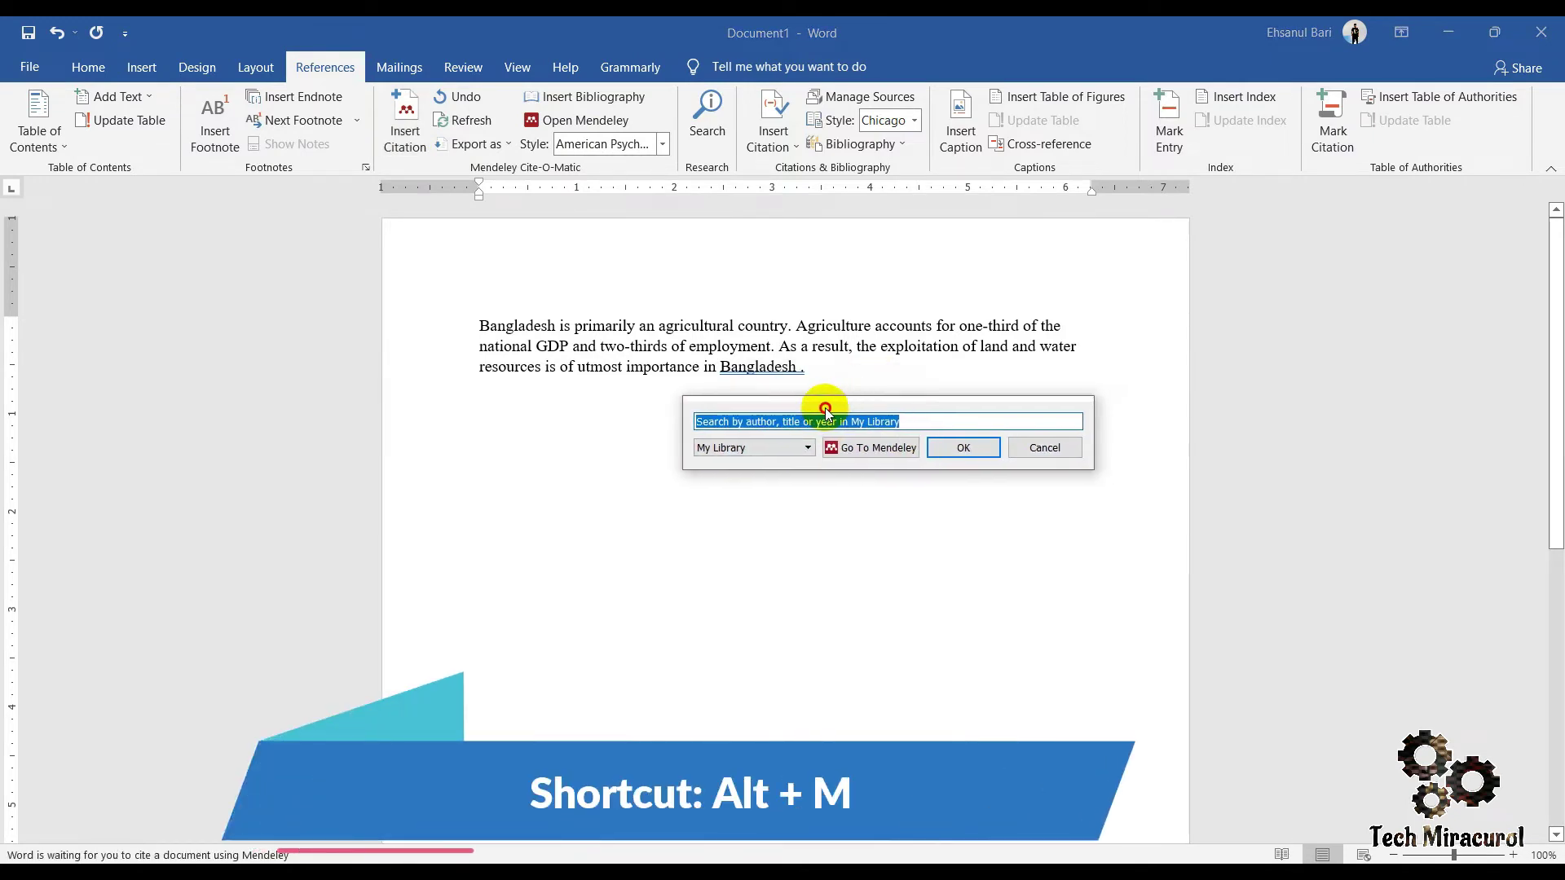
click(877, 453)
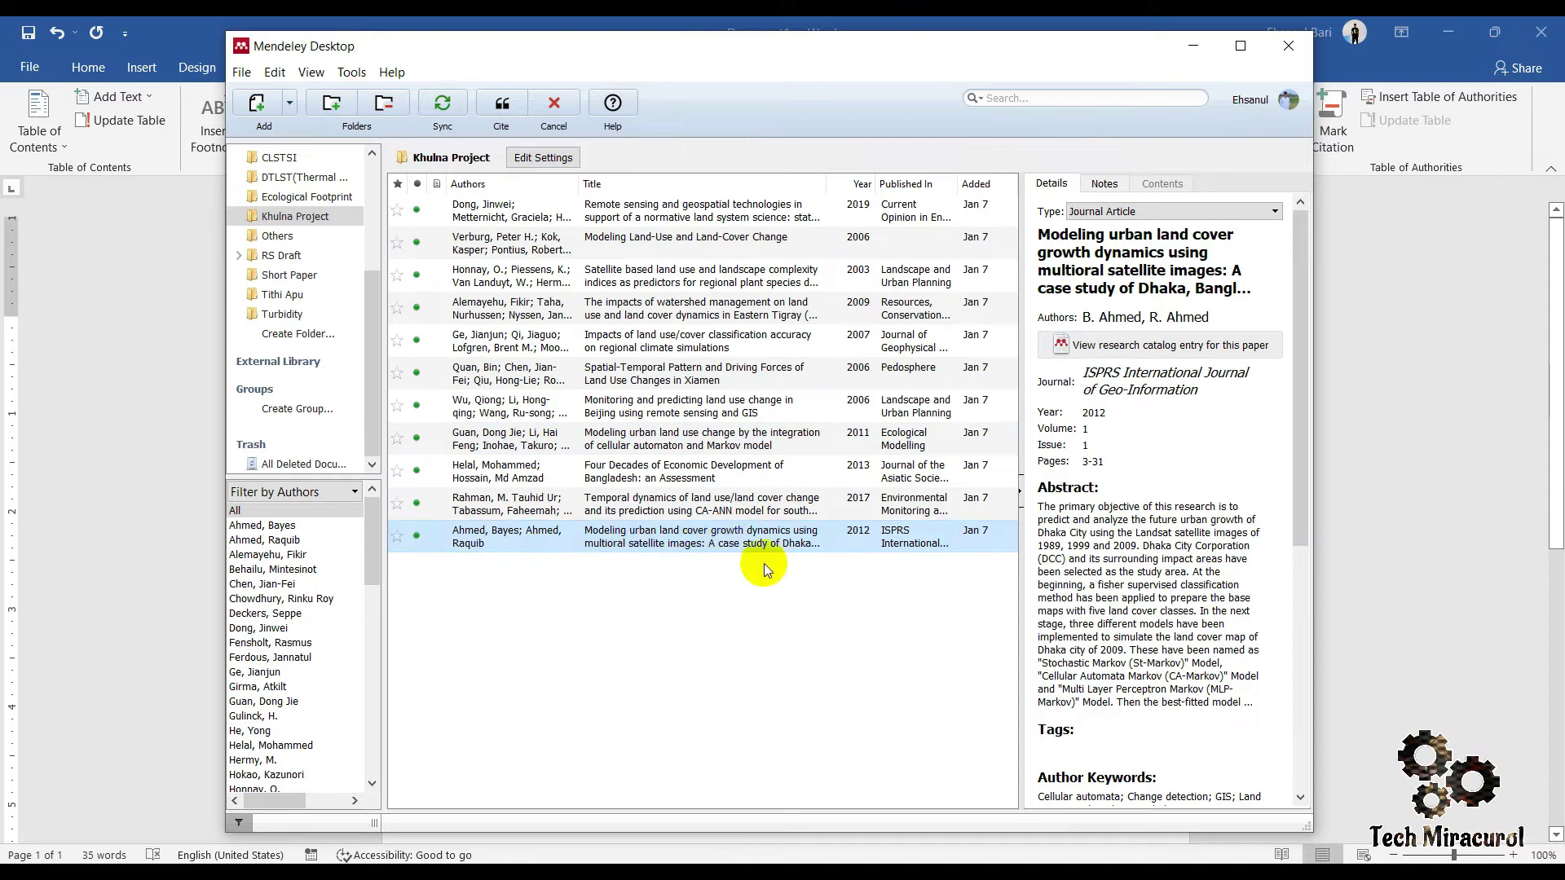
click(503, 108)
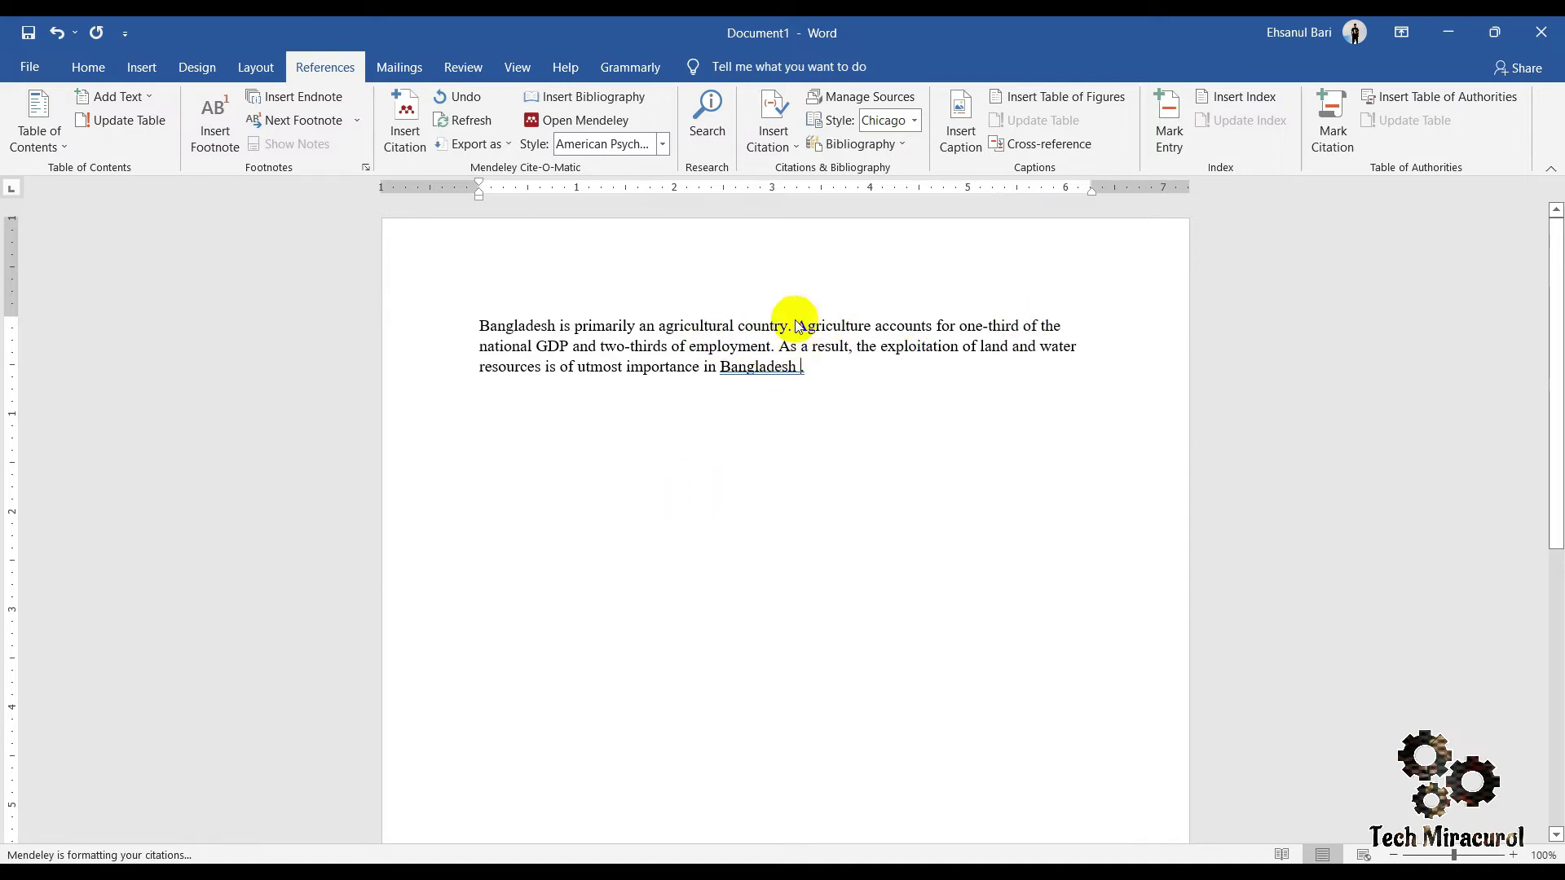
key(Left)
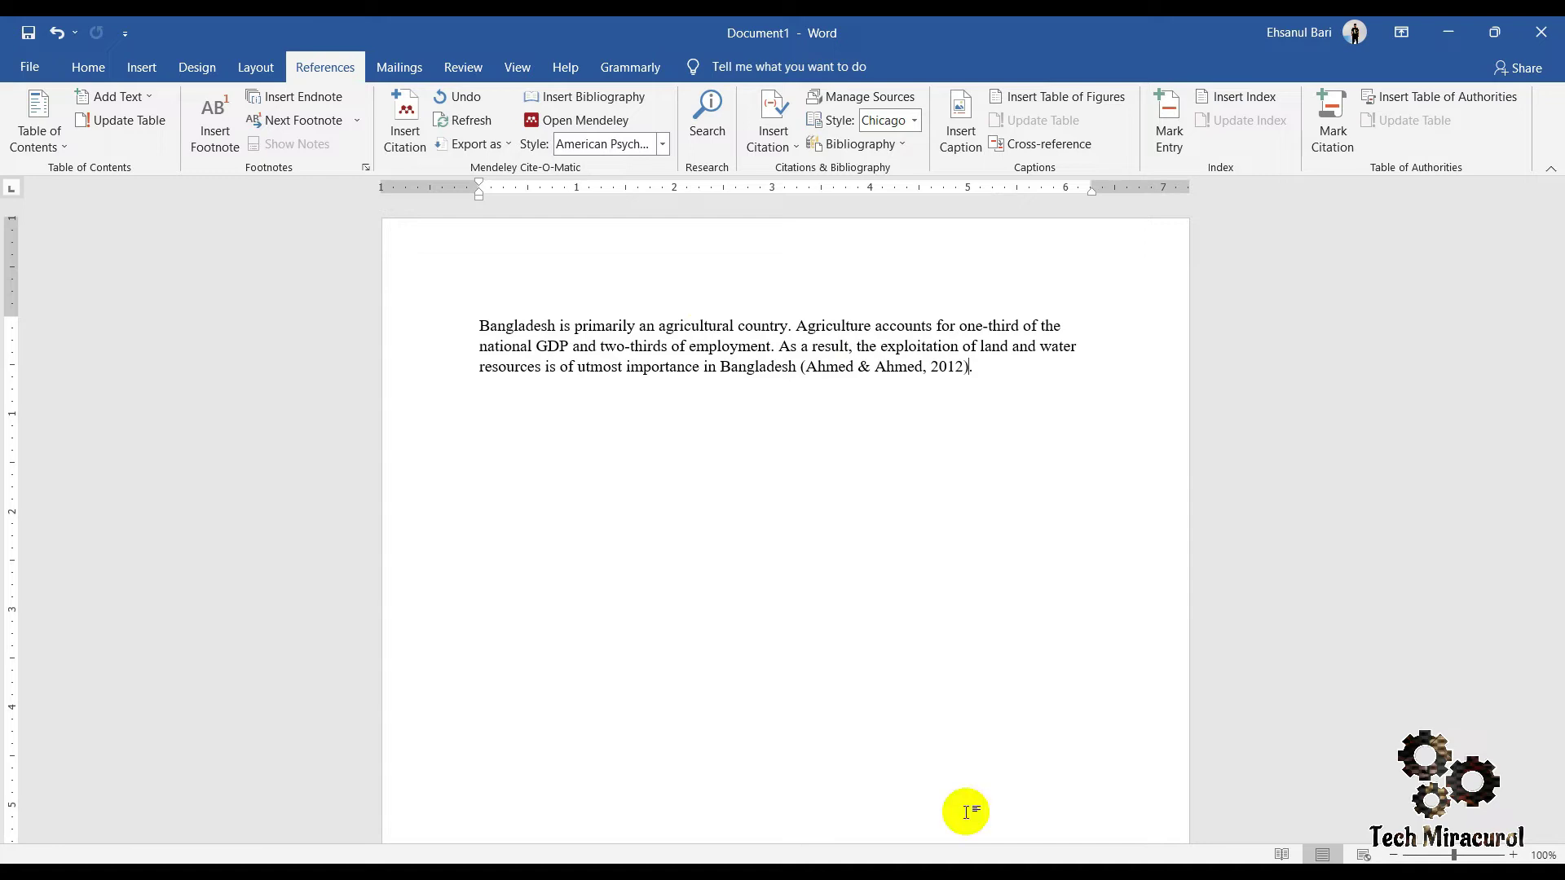
triple_click(979, 377)
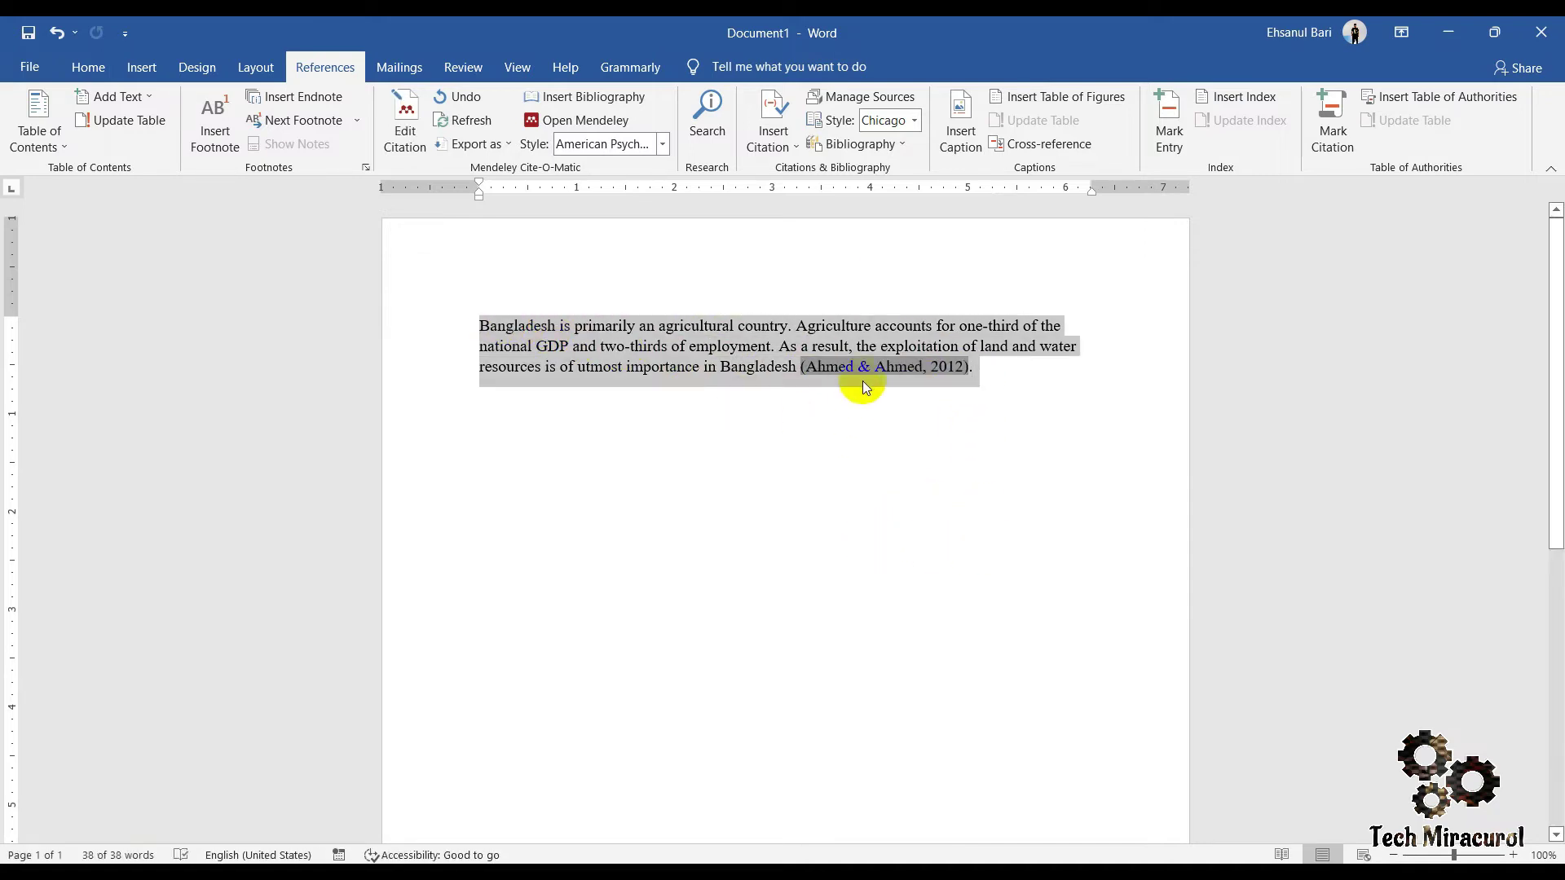
click(919, 372)
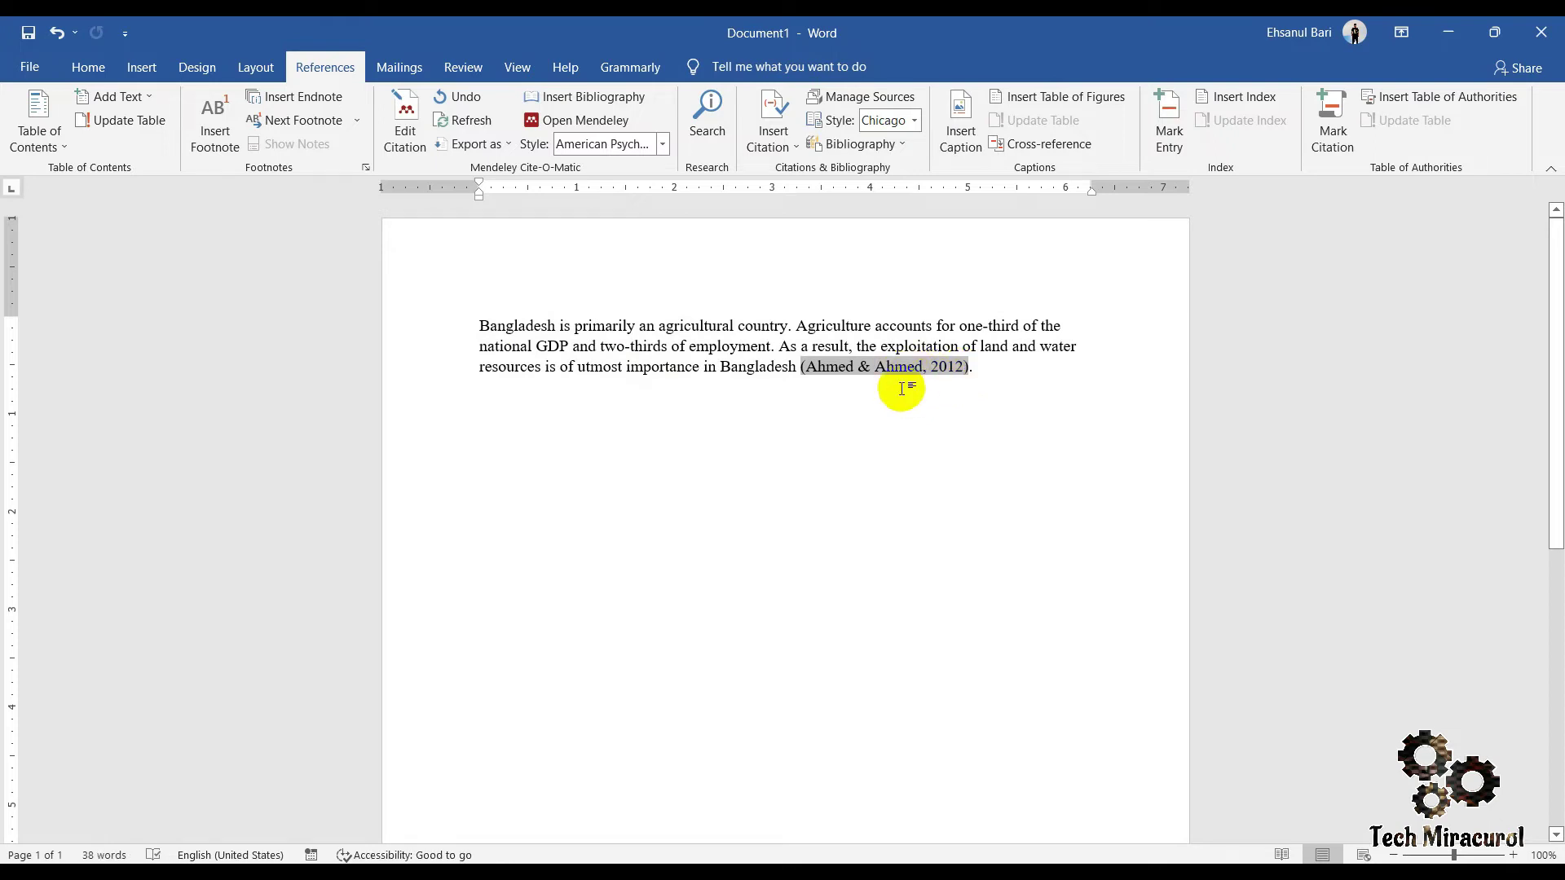
drag(801, 369, 453, 324)
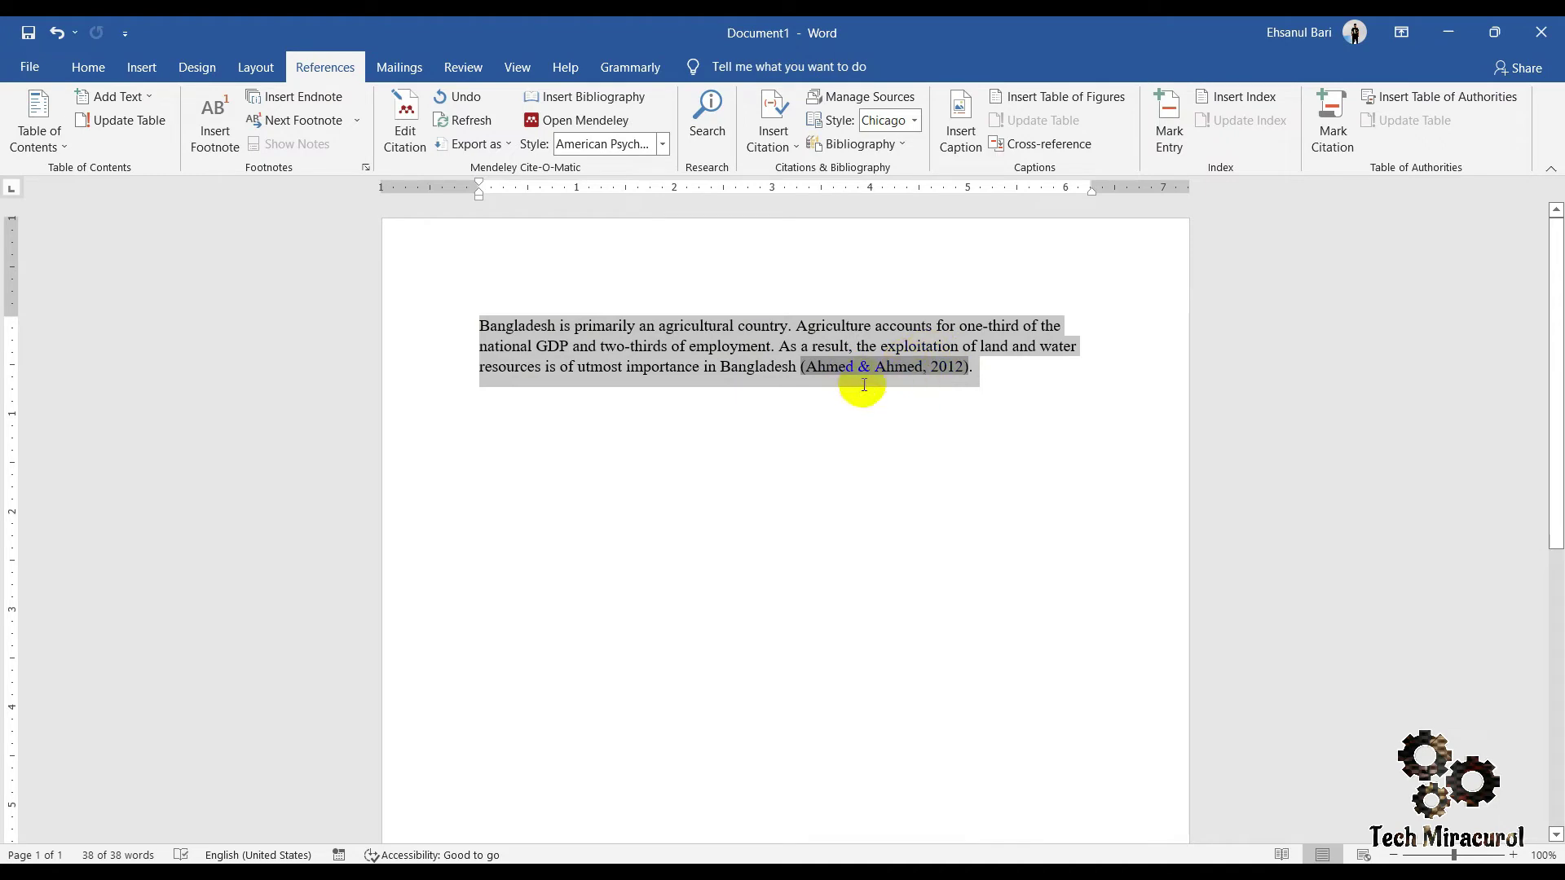
click(970, 367)
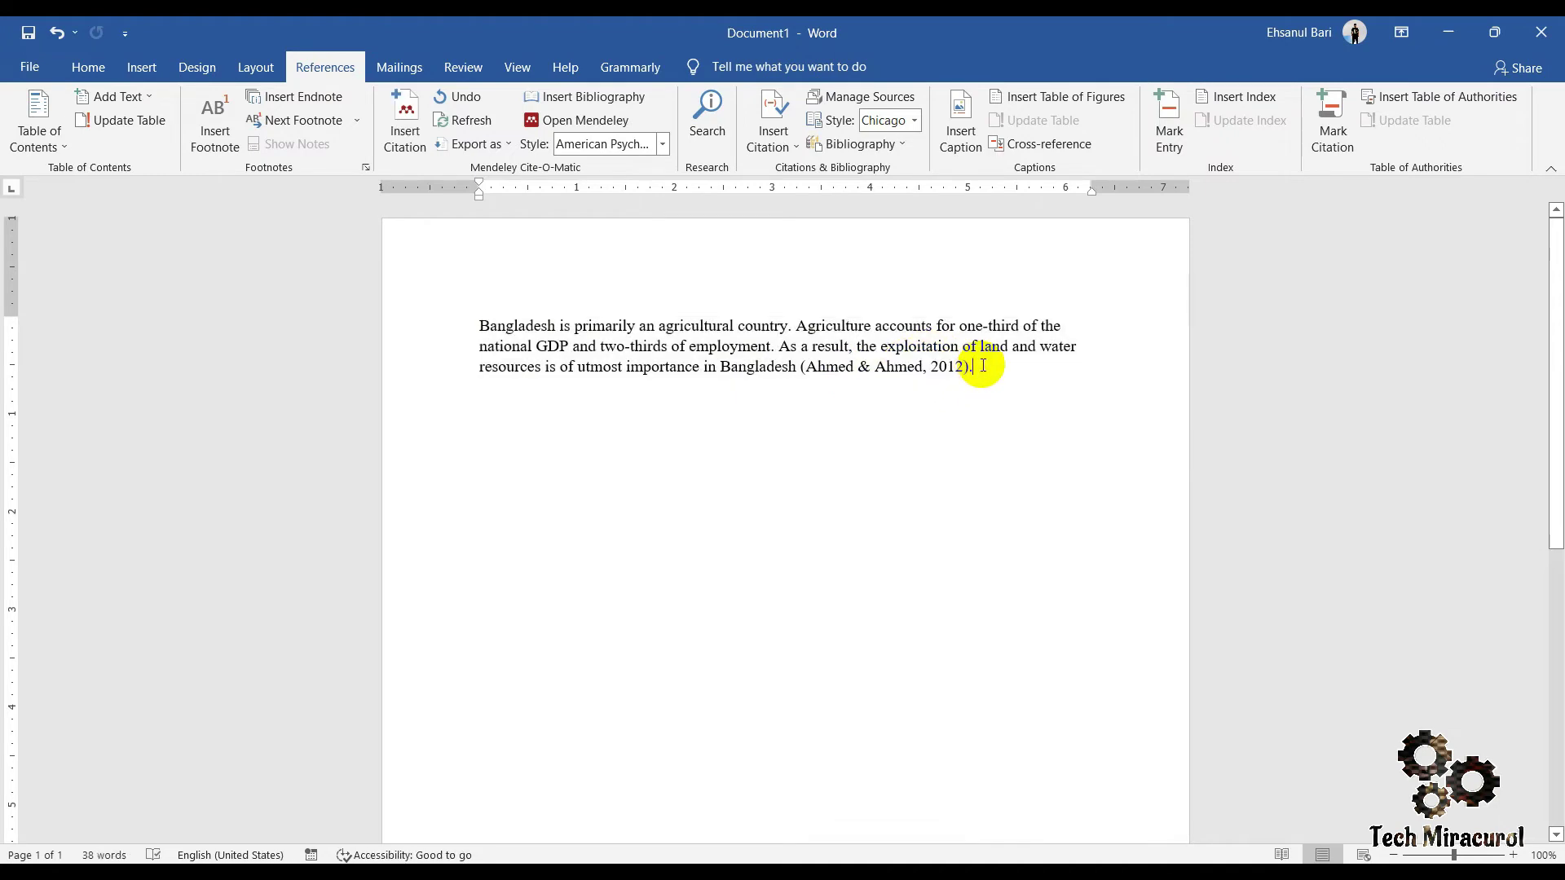
click(894, 367)
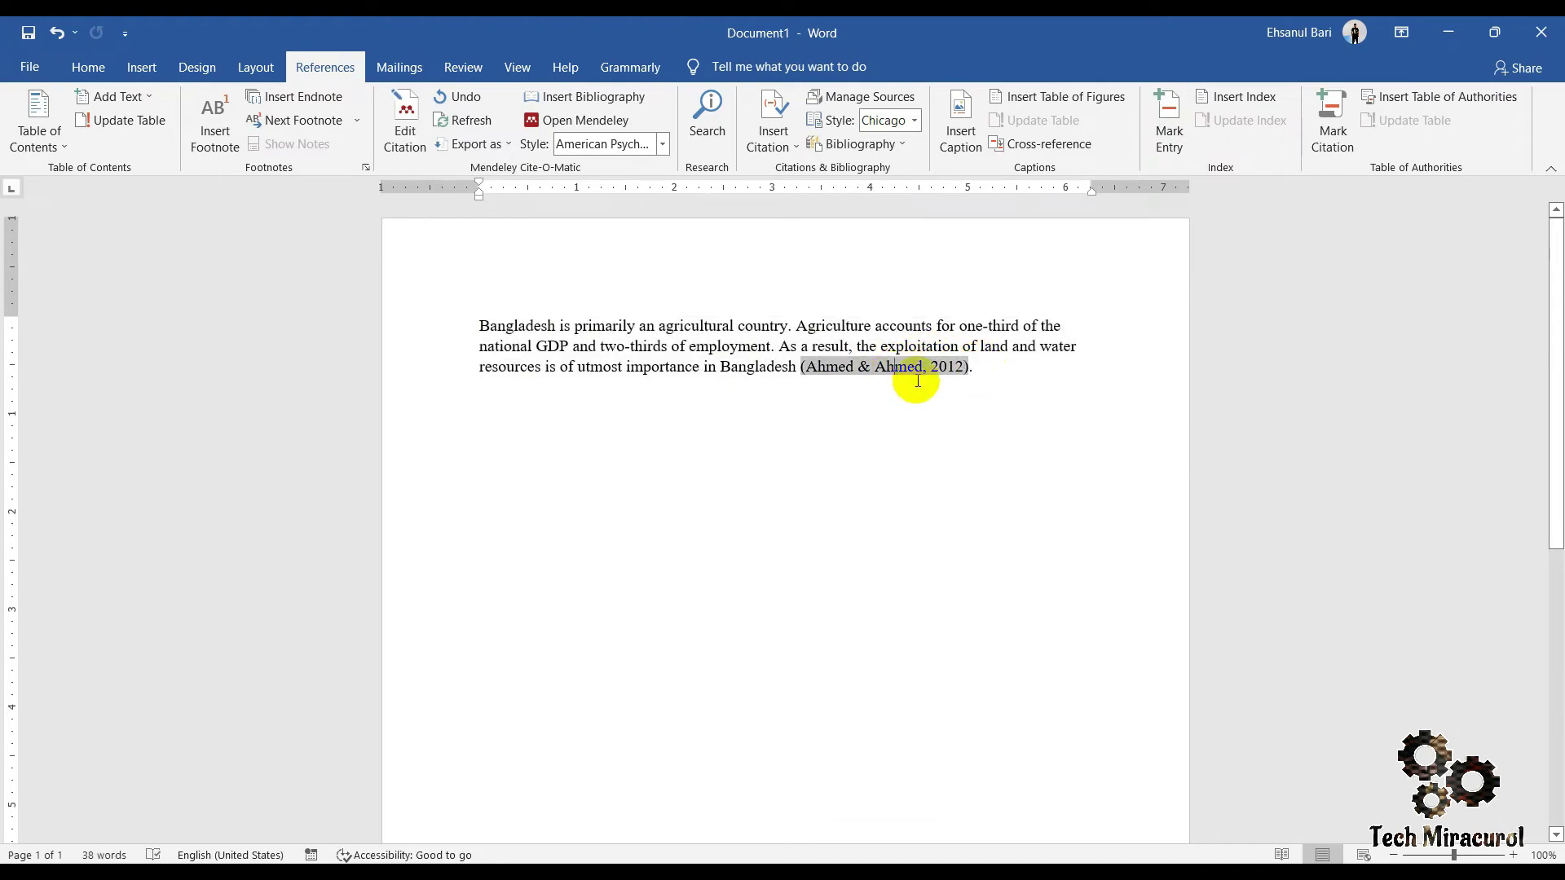
Step: Cite the first seven papers of Mendeley's Khulna Project folder together after "country", before the period ending the paragraph's first sentence
click(989, 364)
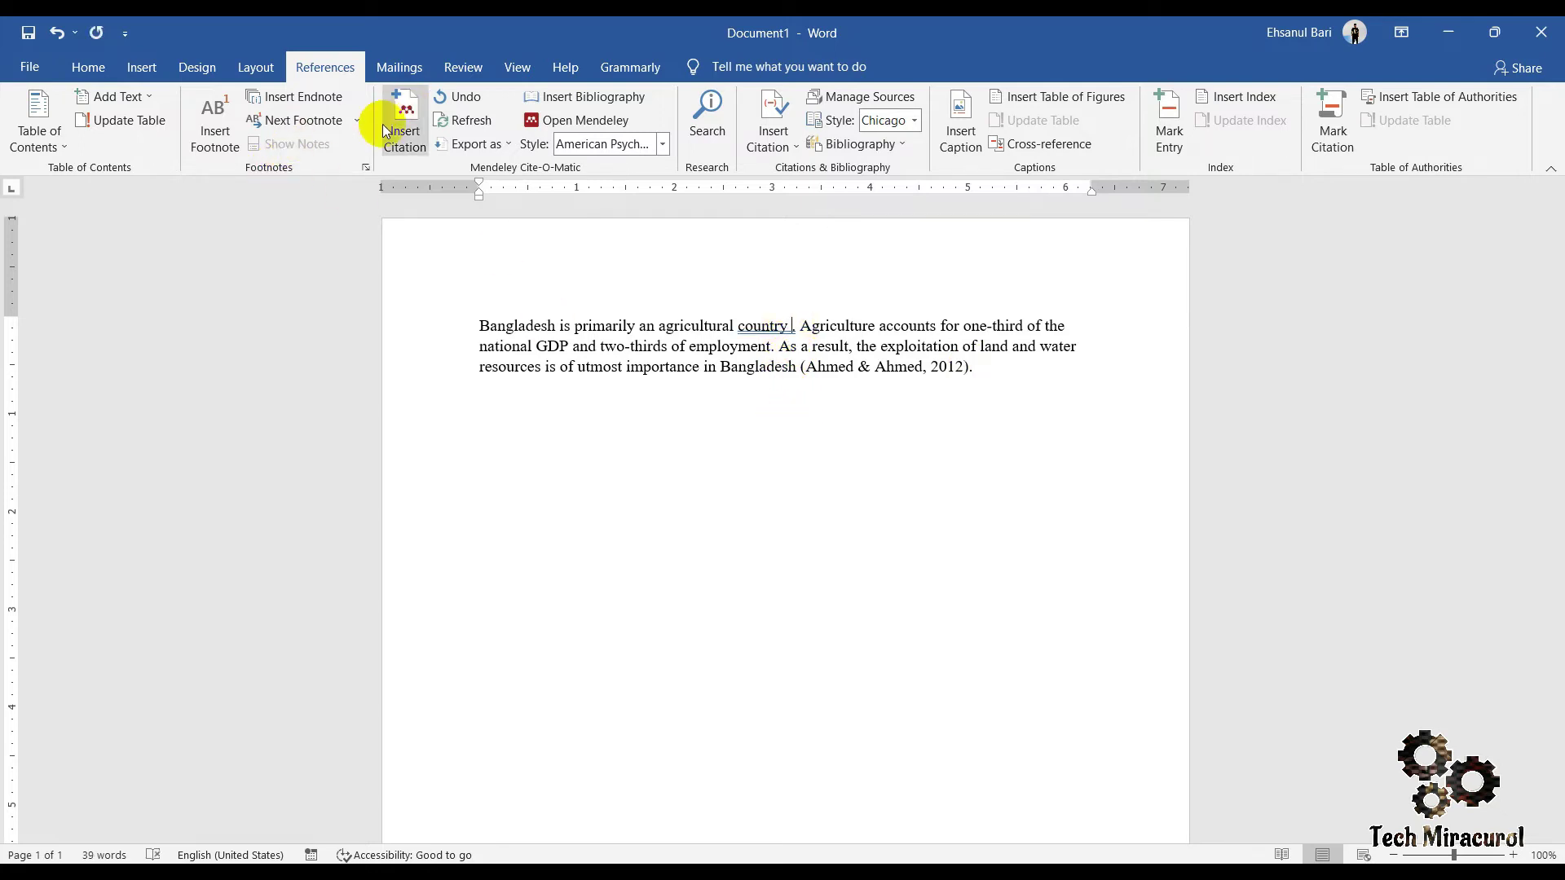
click(388, 153)
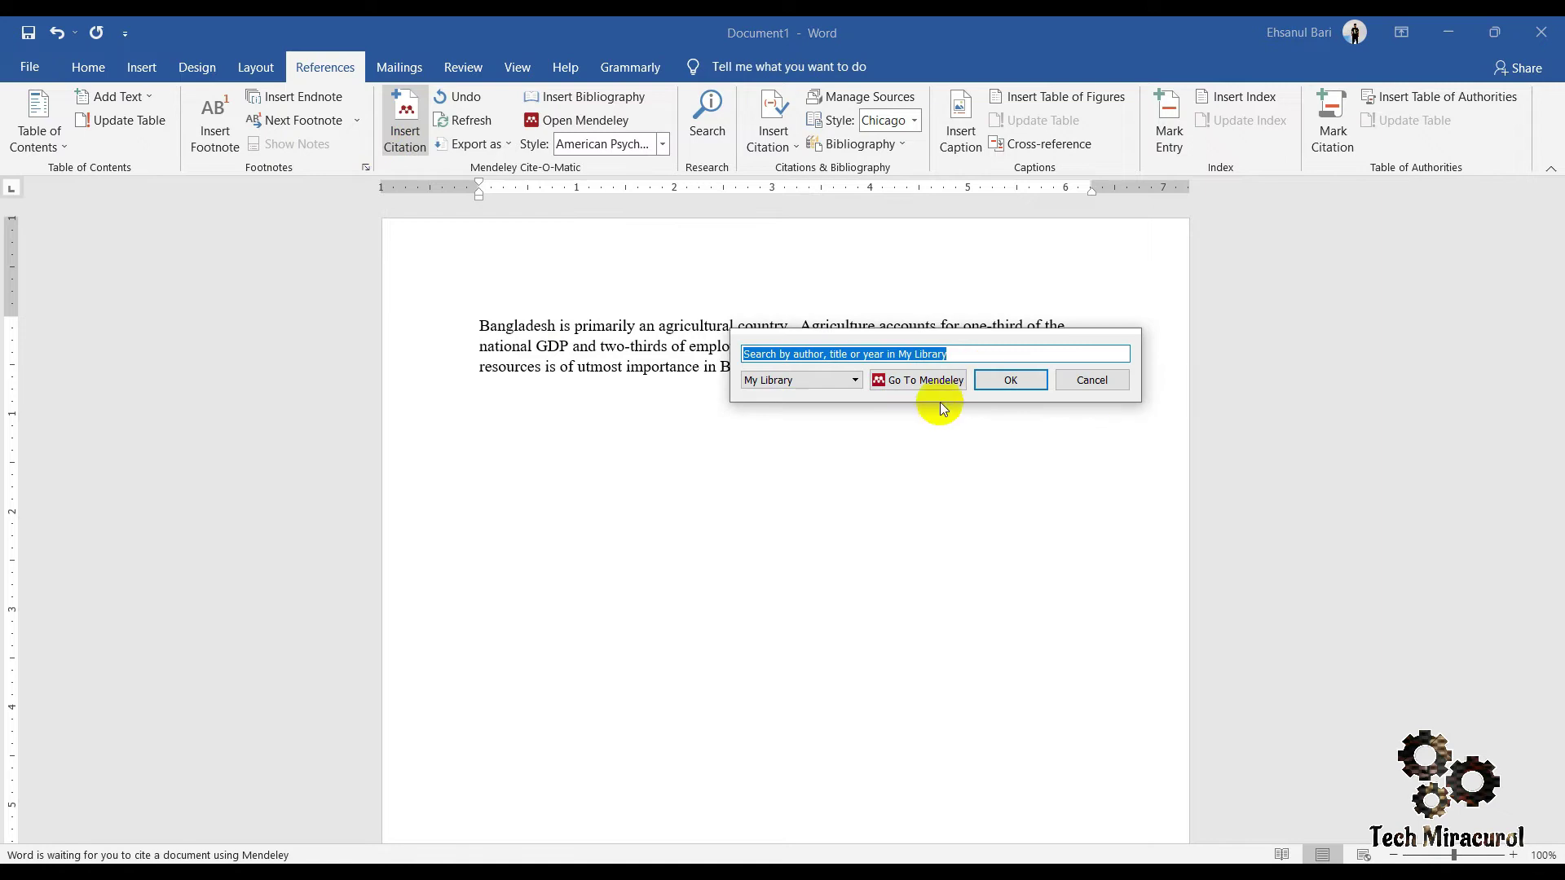
click(929, 381)
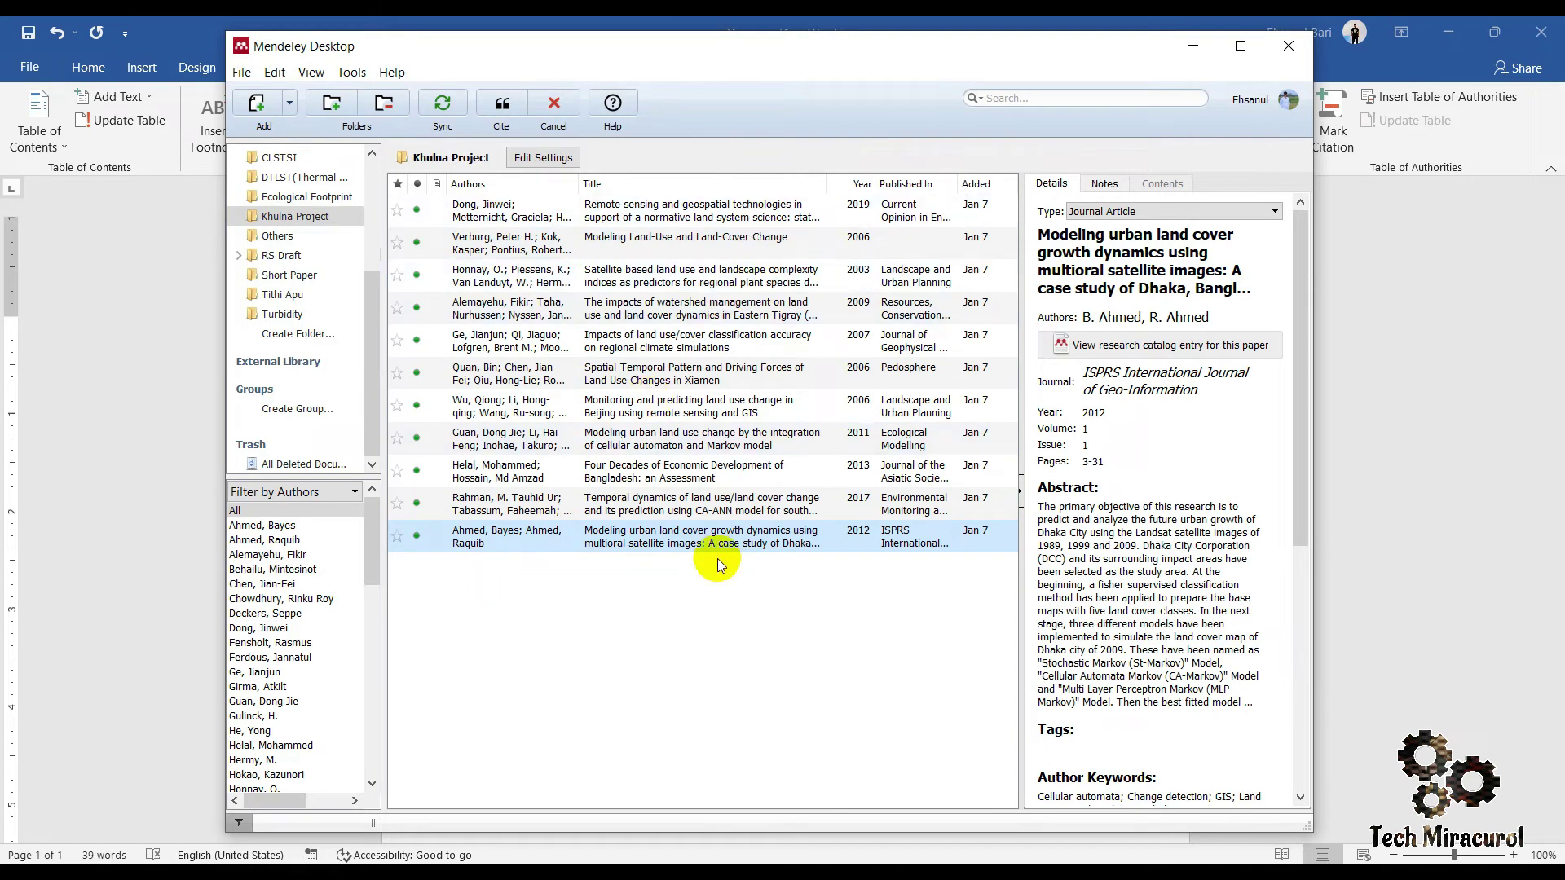
key(ctrl+a)
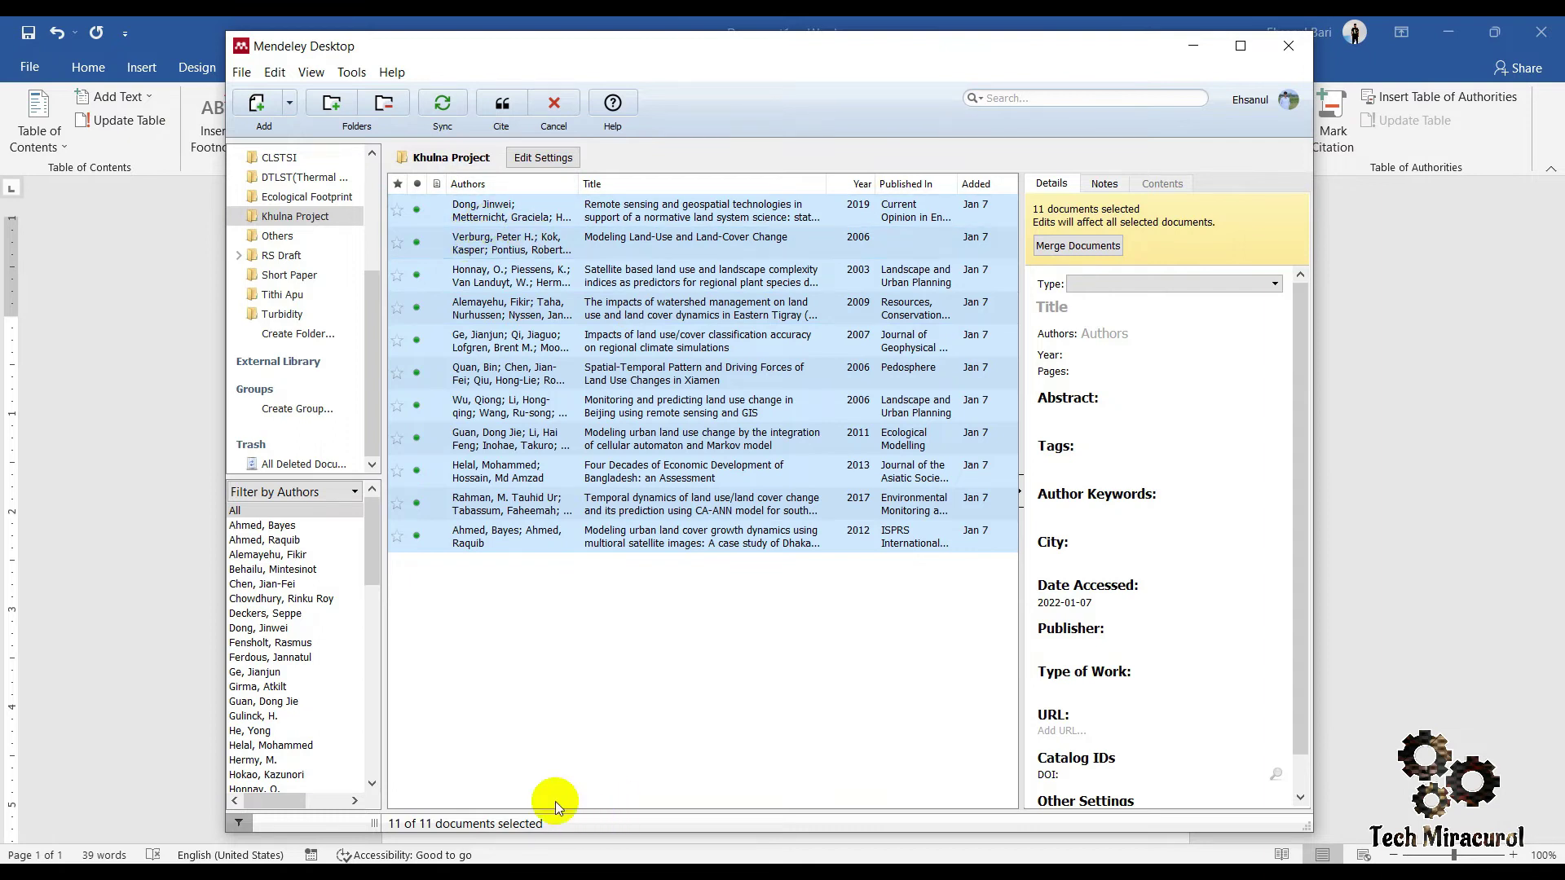
click(560, 610)
click(496, 211)
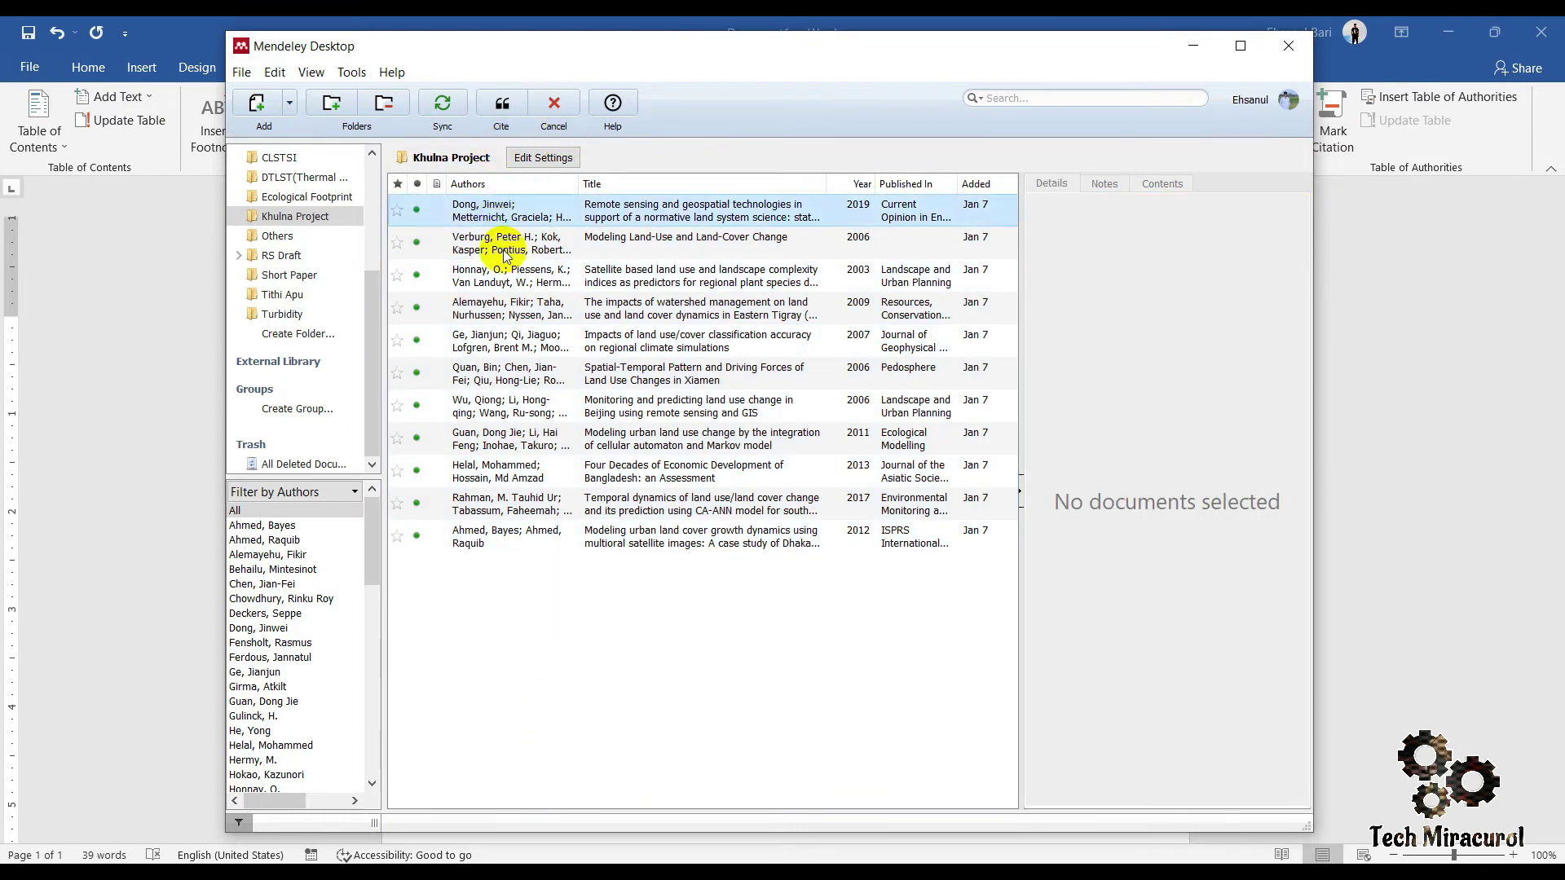
ctrl+click(501, 243)
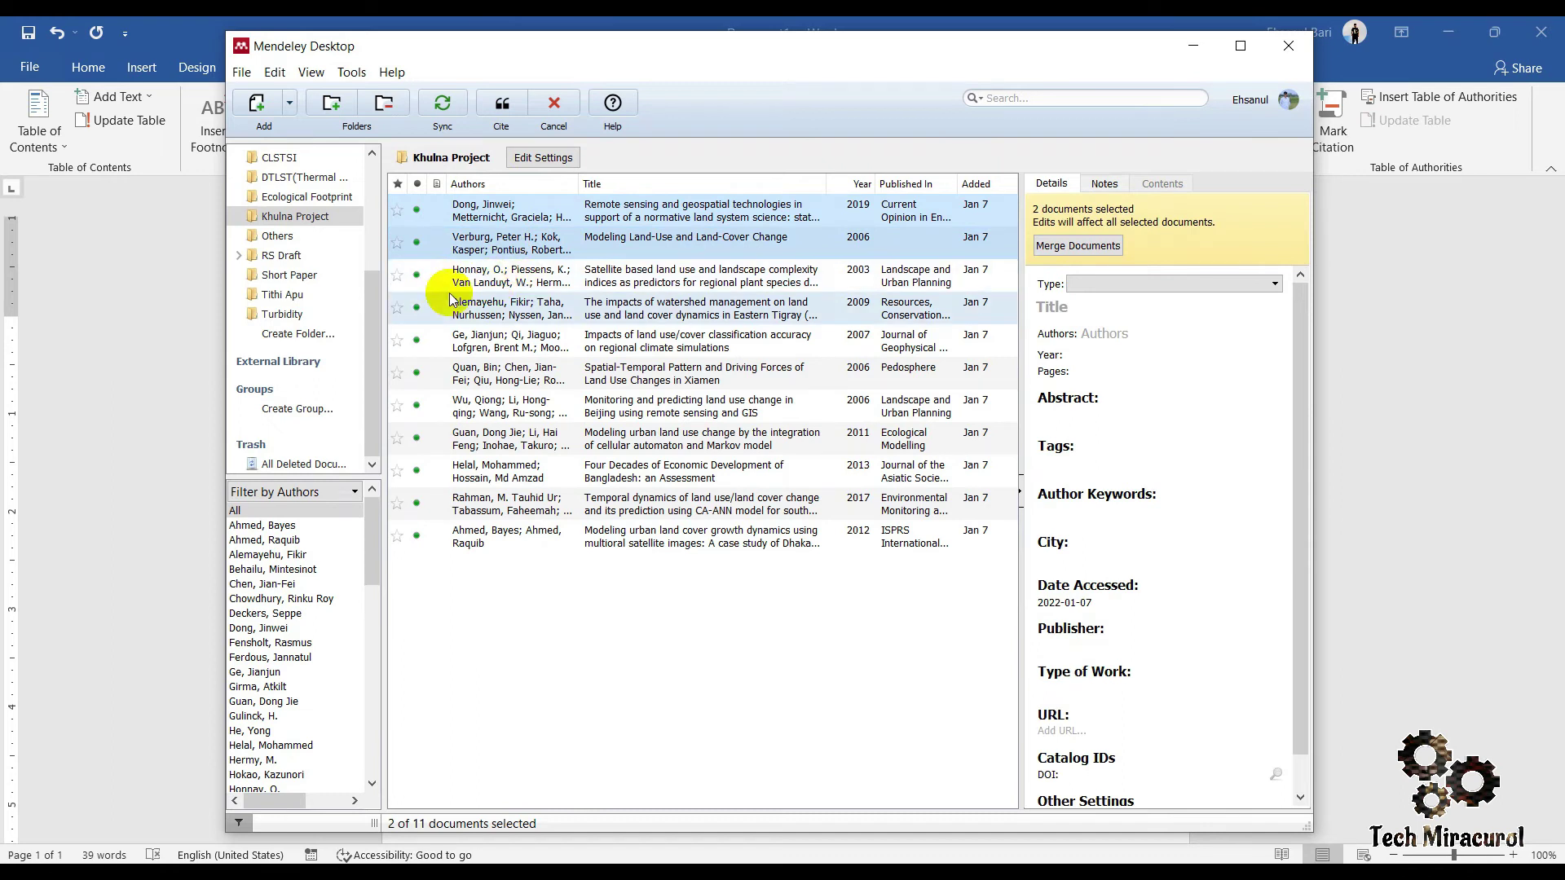
ctrl+click(493, 270)
ctrl+click(493, 306)
ctrl+click(489, 334)
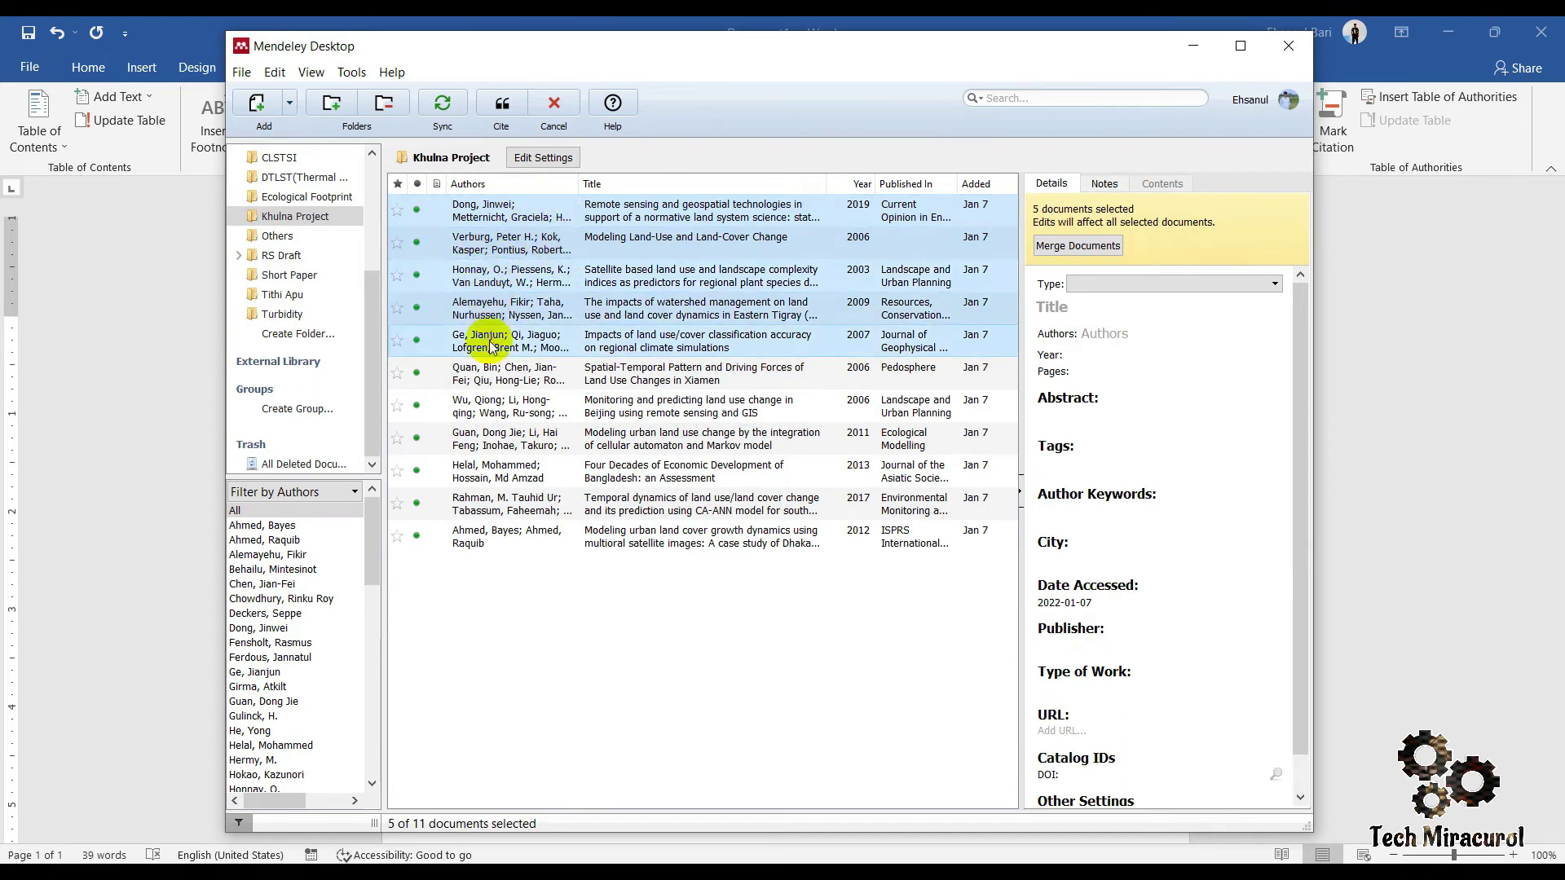
ctrl+click(489, 371)
ctrl+click(489, 404)
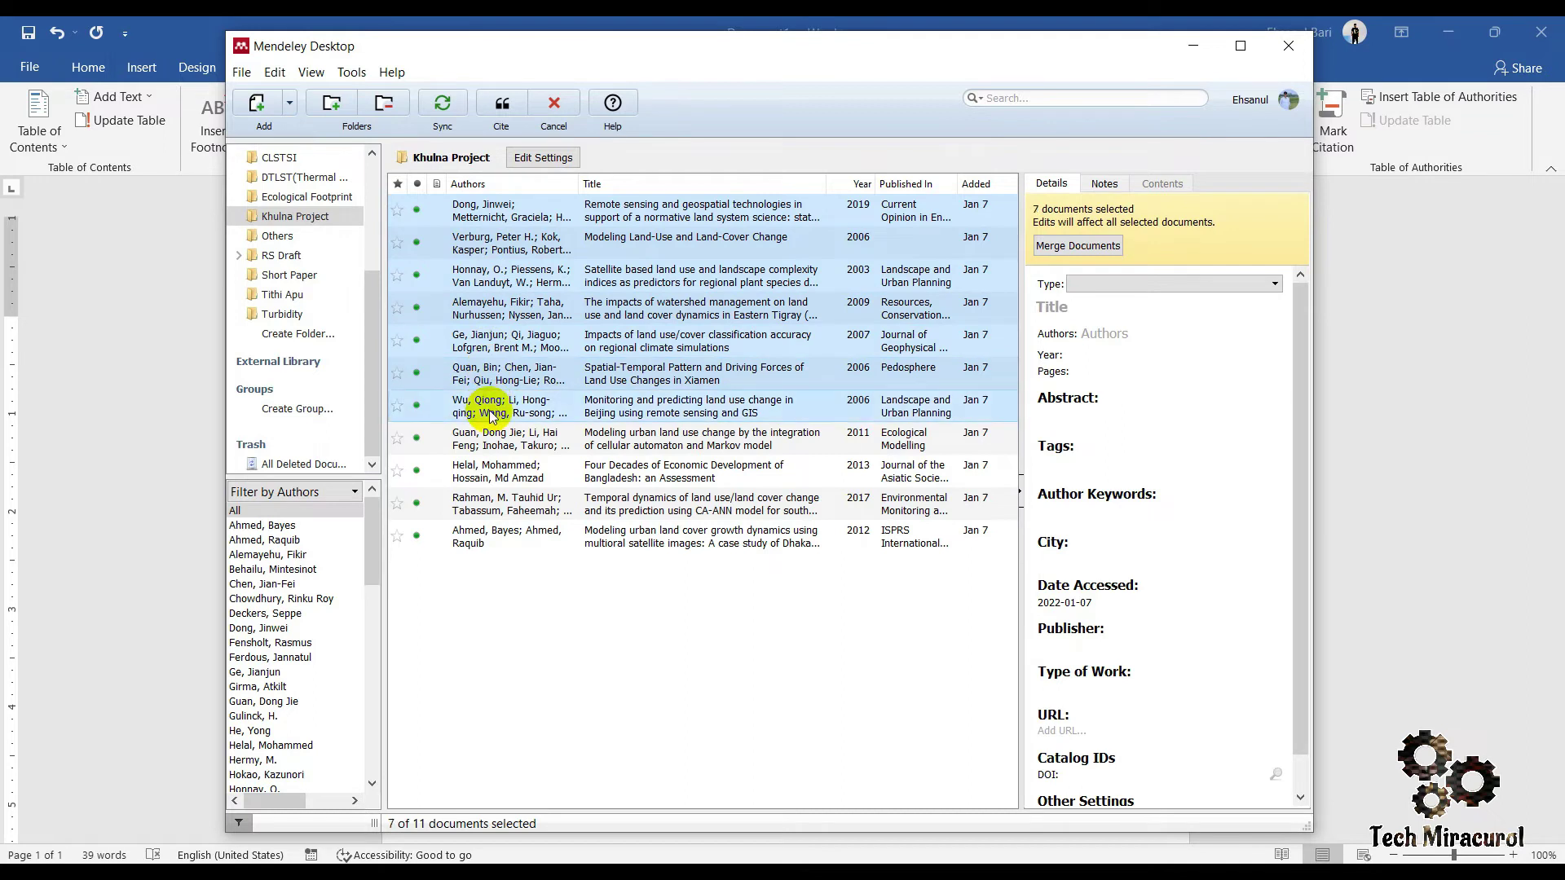
click(500, 108)
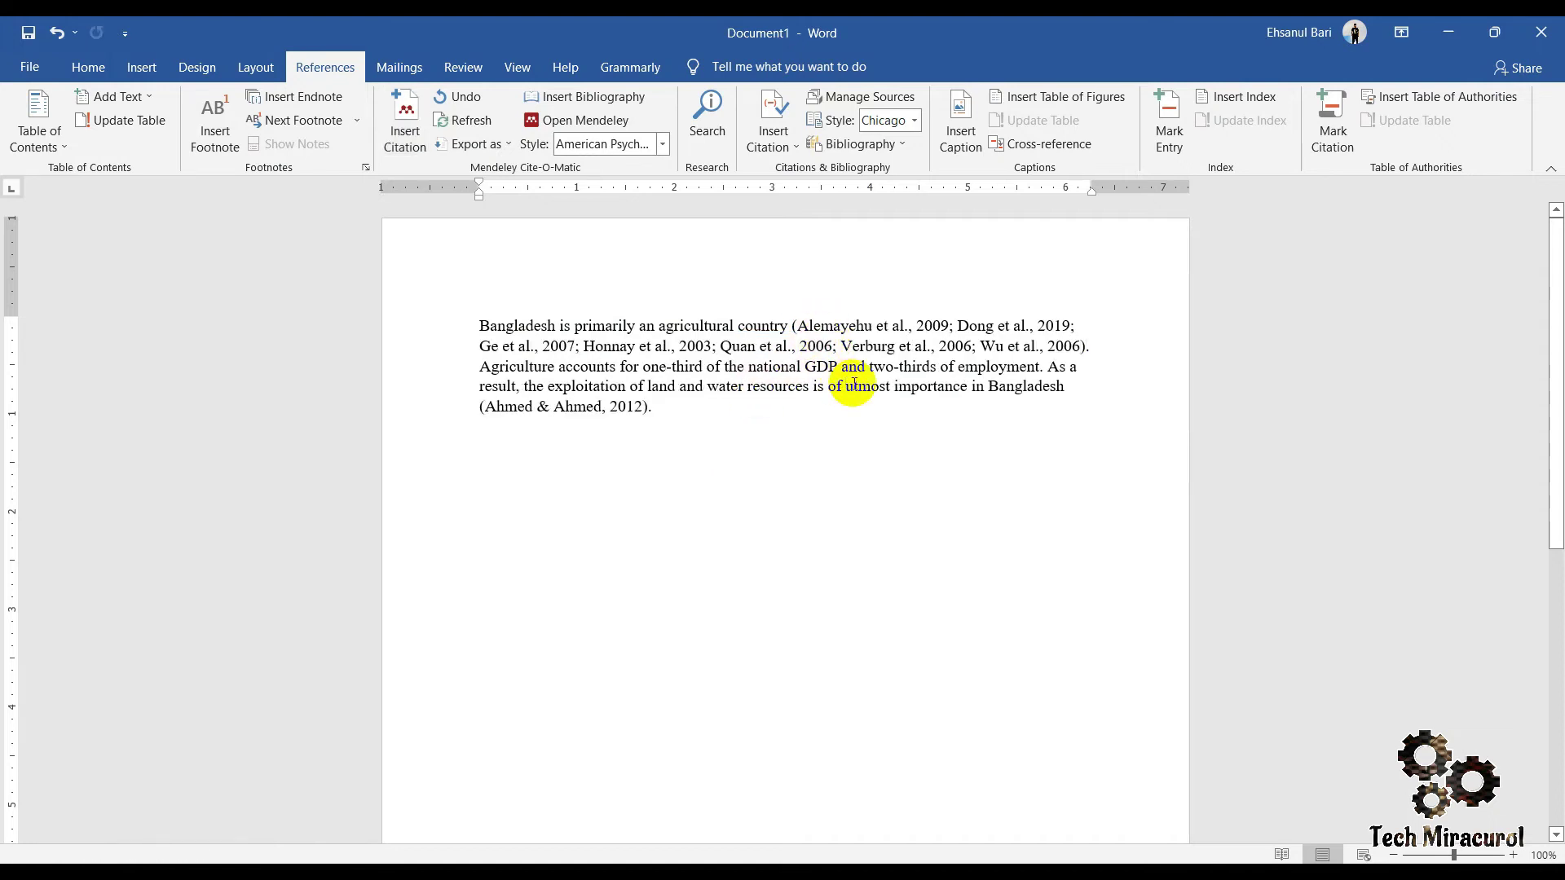
drag(1085, 345, 495, 329)
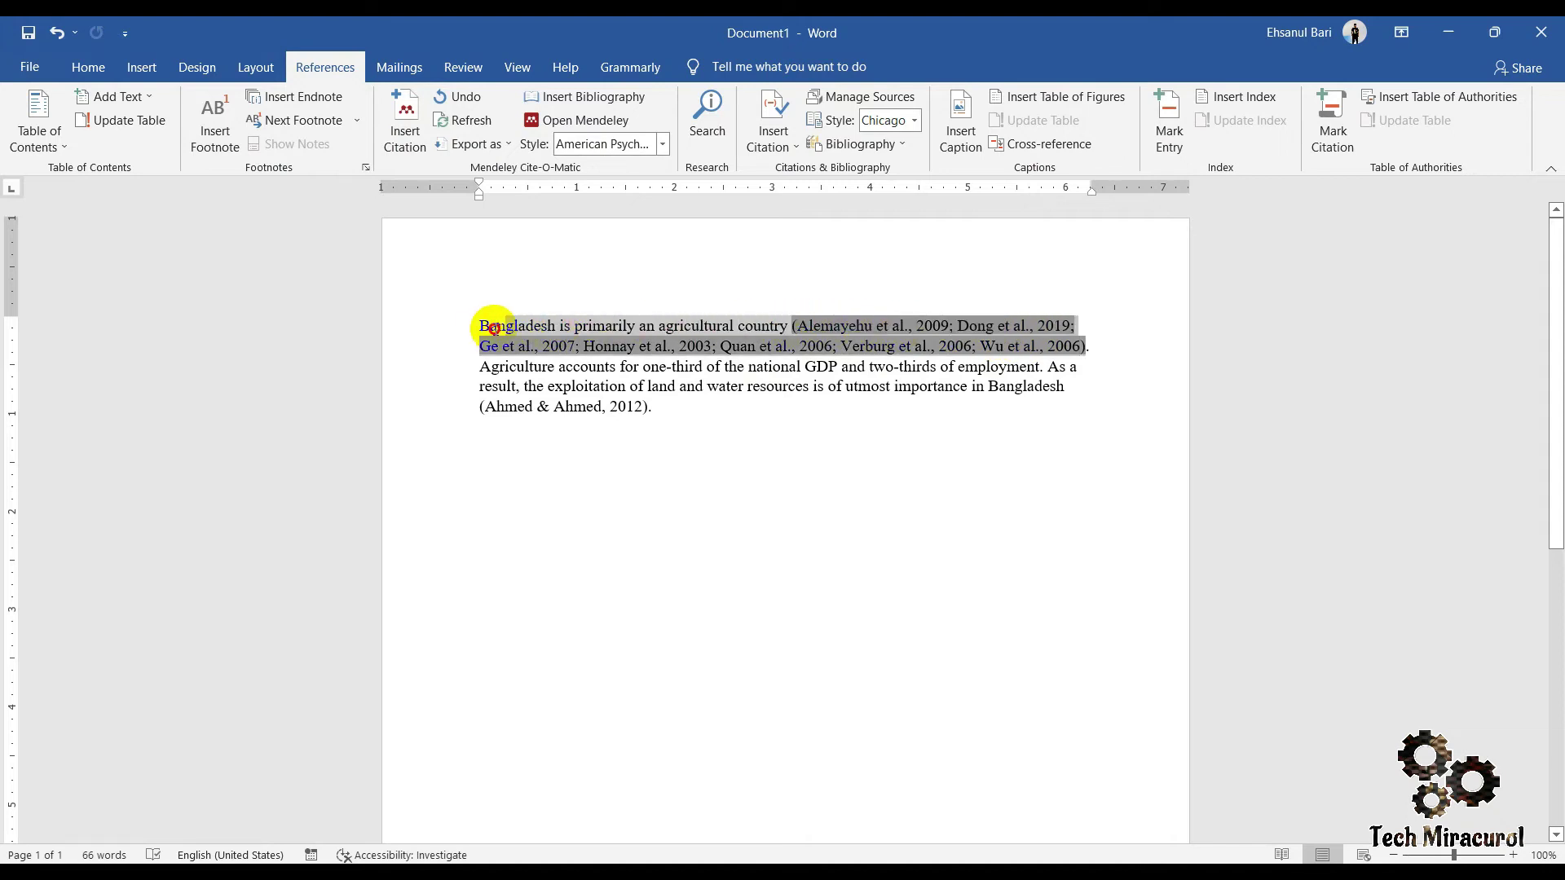
click(811, 442)
drag(798, 326, 1051, 416)
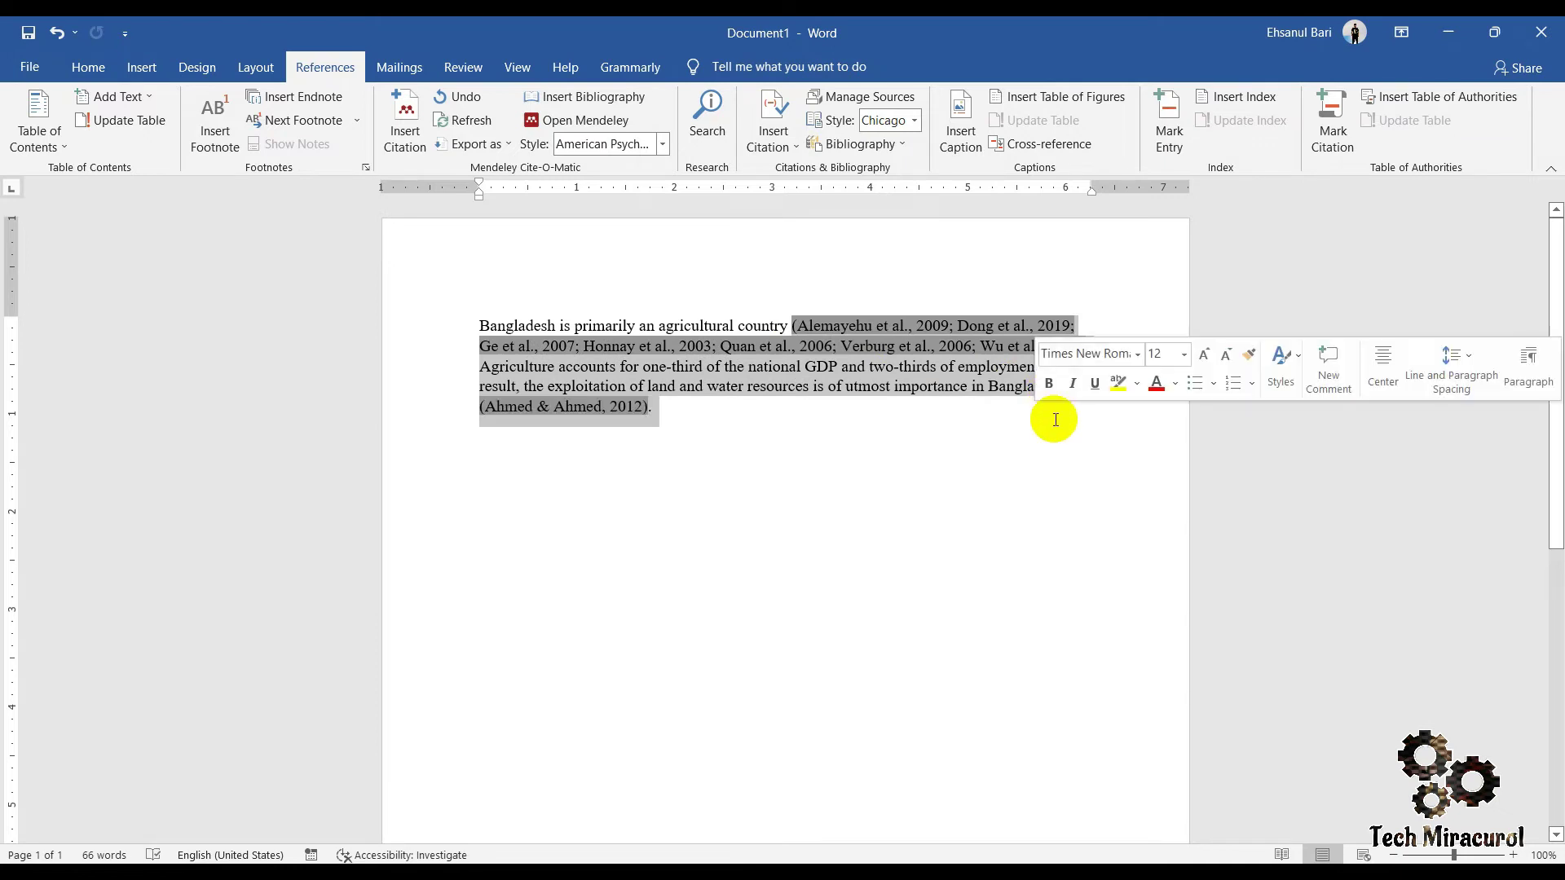
click(742, 420)
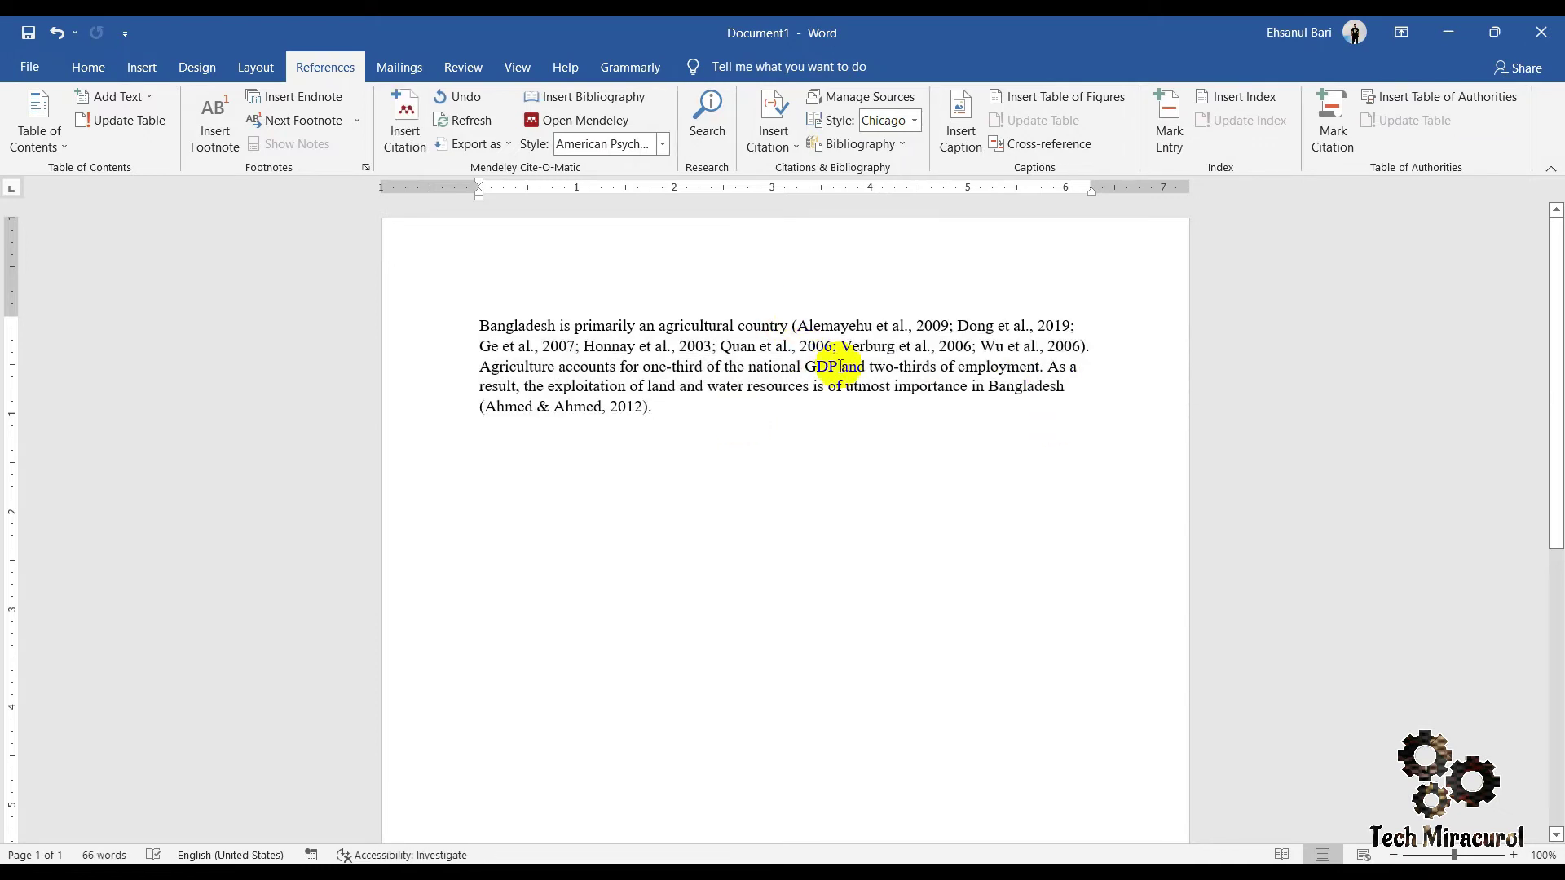
Step: Change the Mendeley citation style of the document to Elsevier - Vancouver (author-date)
click(662, 143)
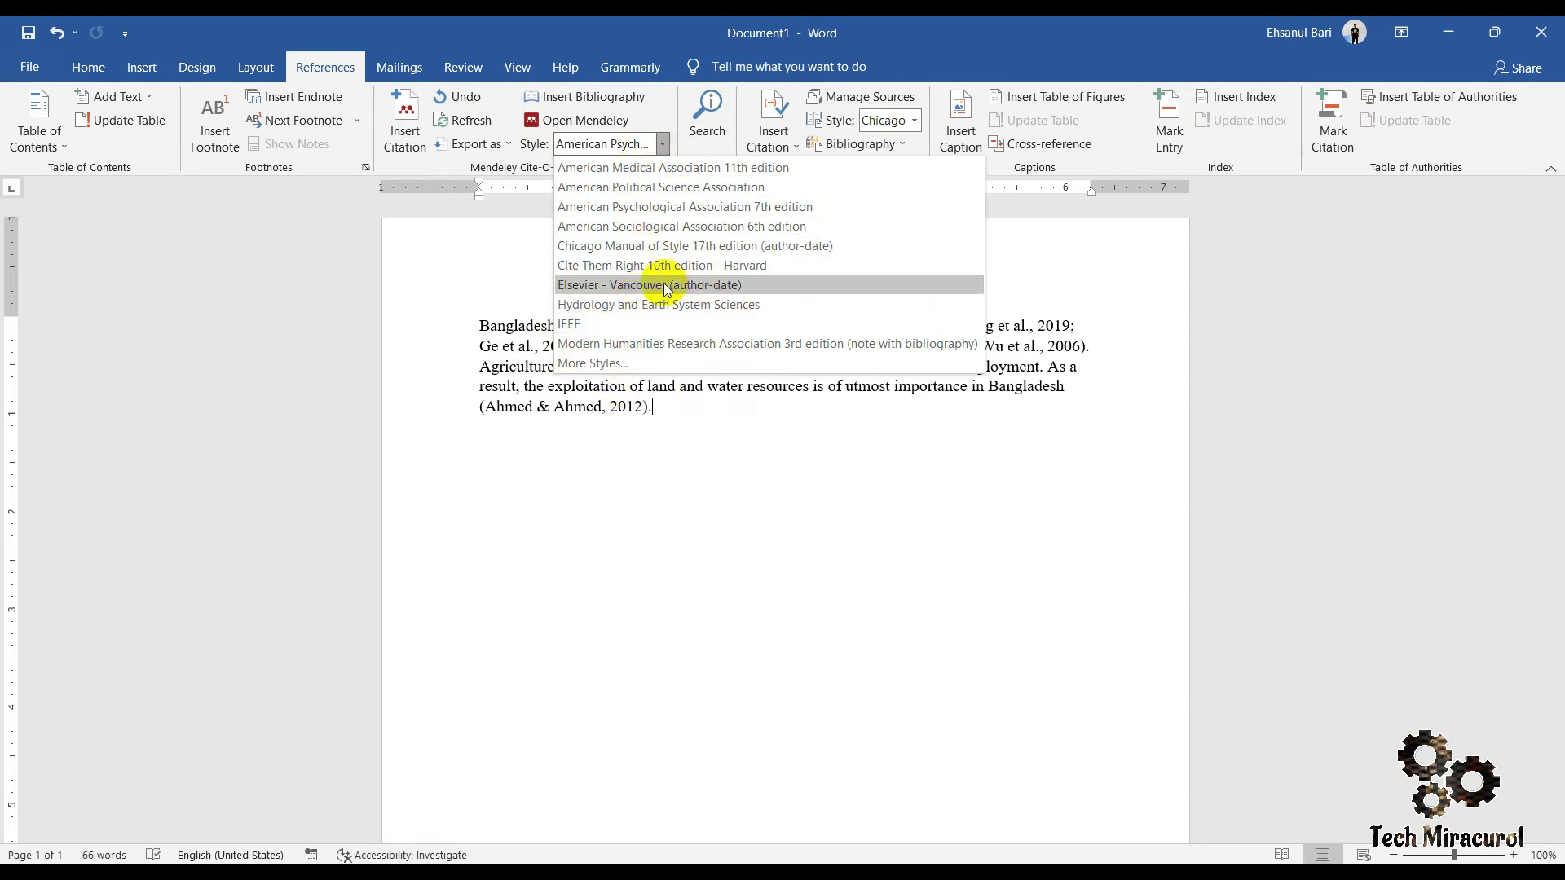
click(608, 285)
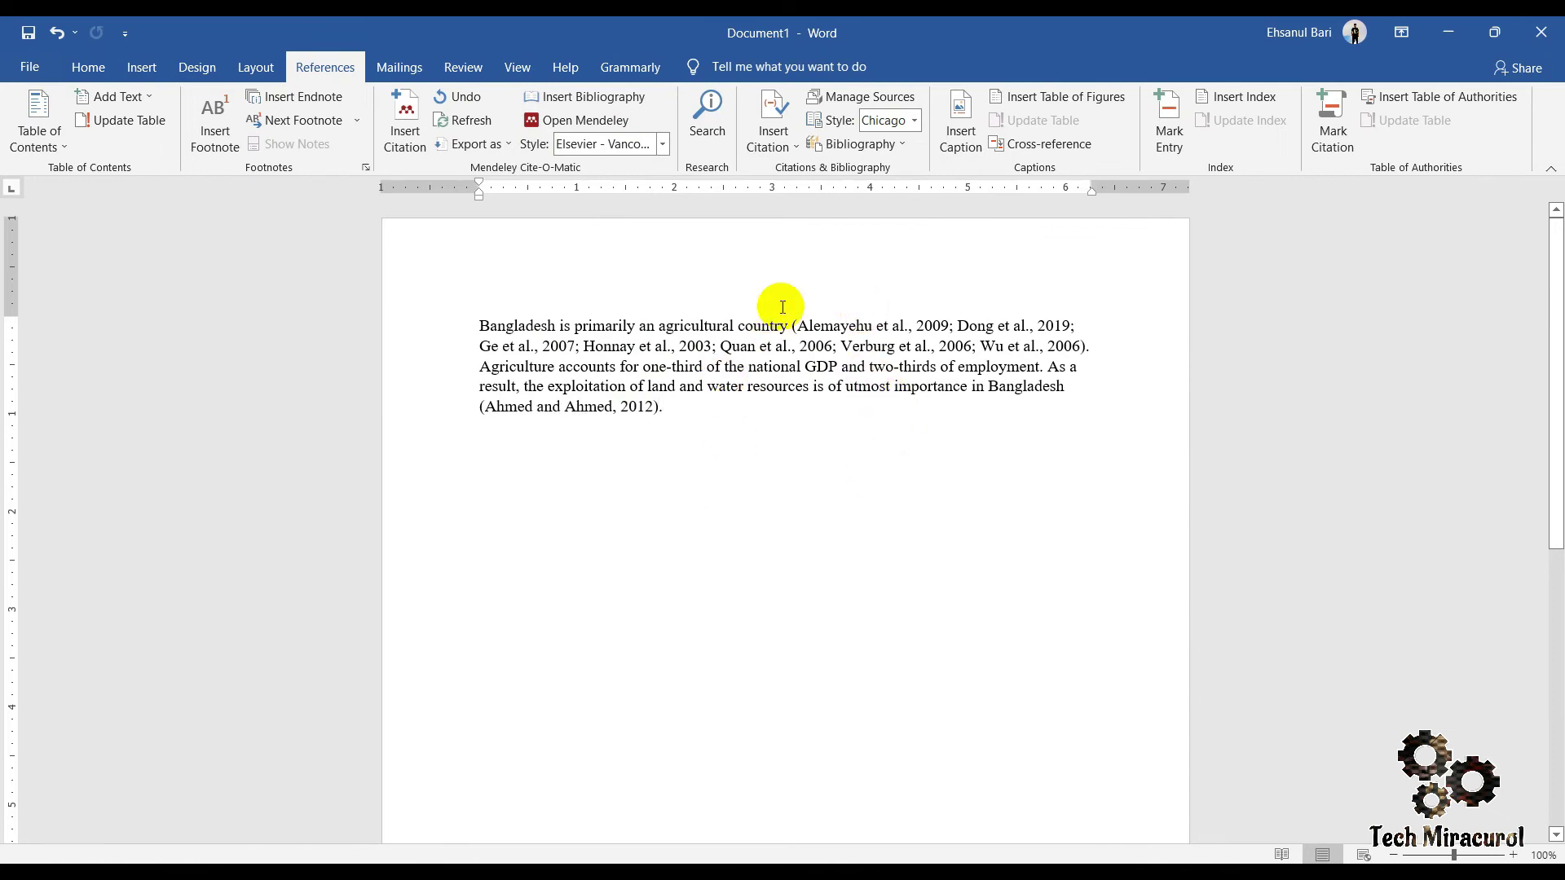
click(703, 405)
Step: Switch the document's Mendeley citation style to IEEE
click(661, 145)
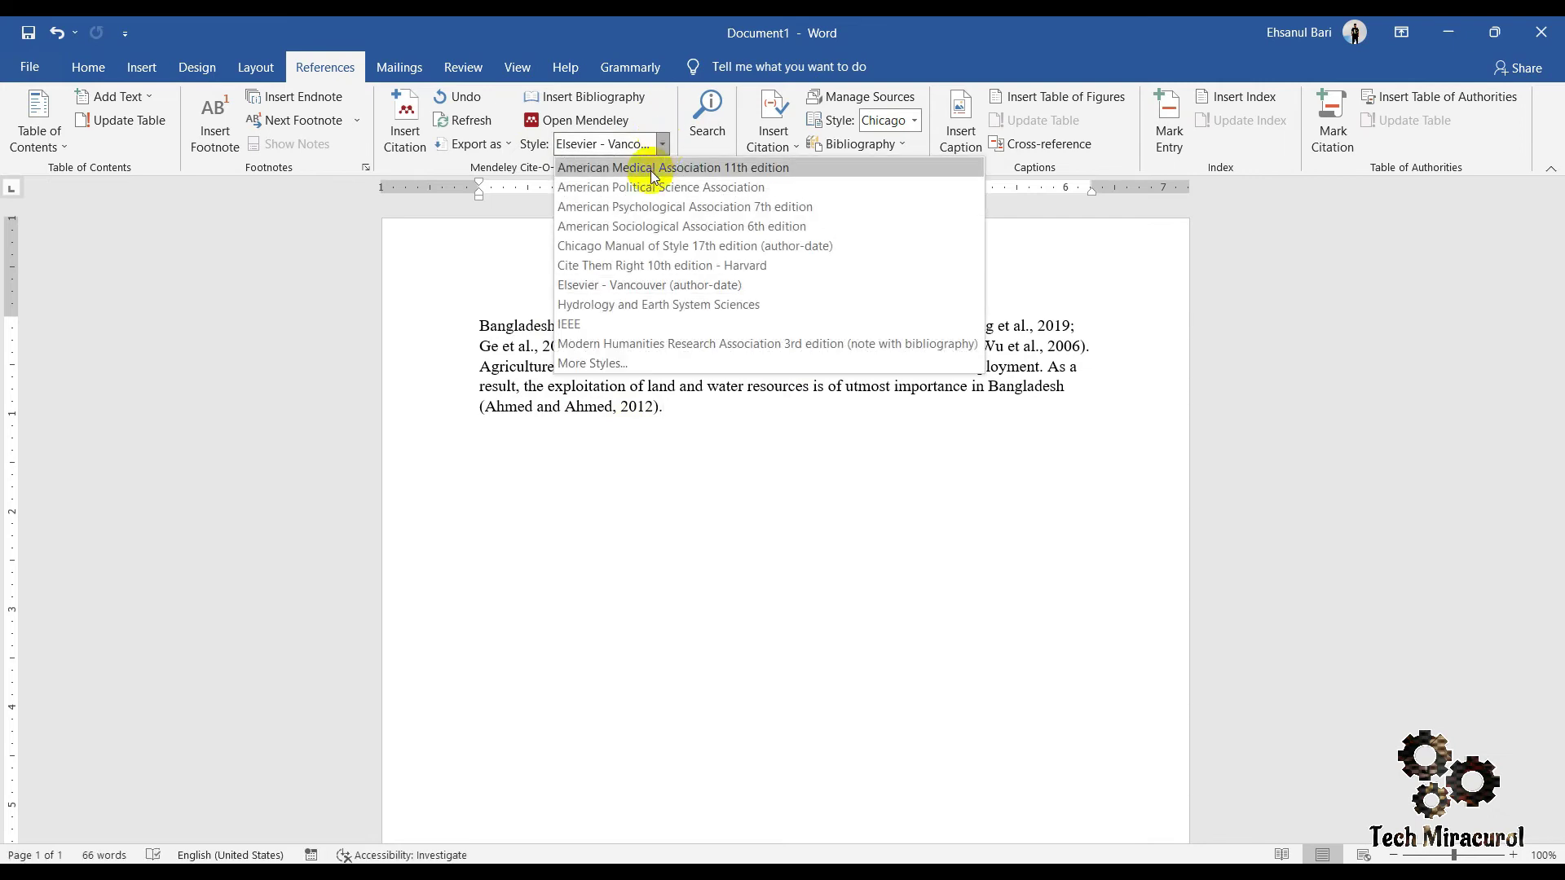
click(577, 326)
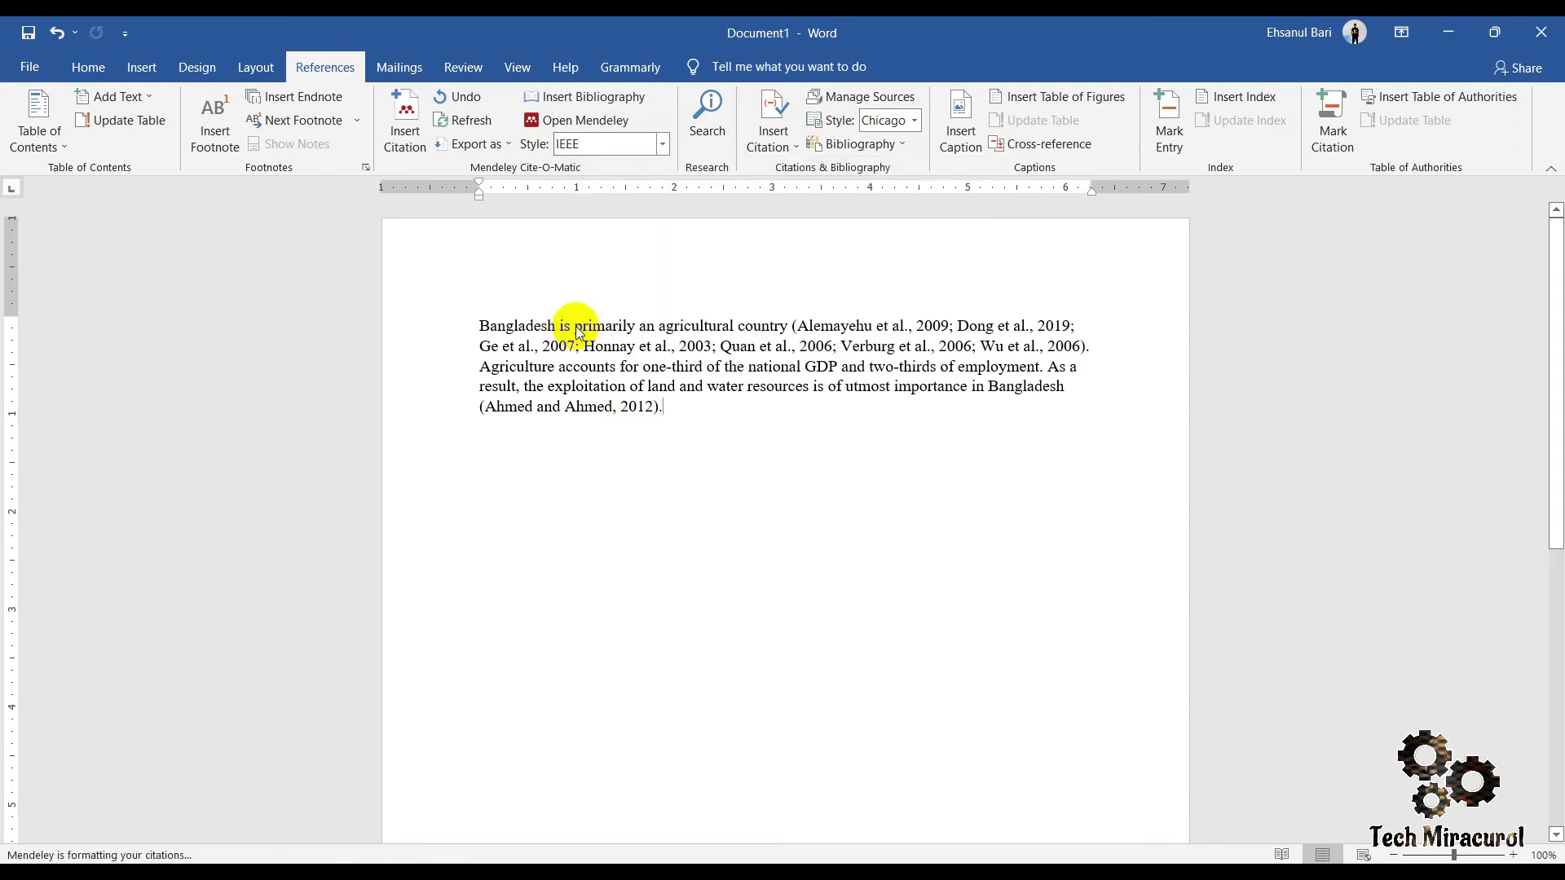
drag(867, 370, 364, 315)
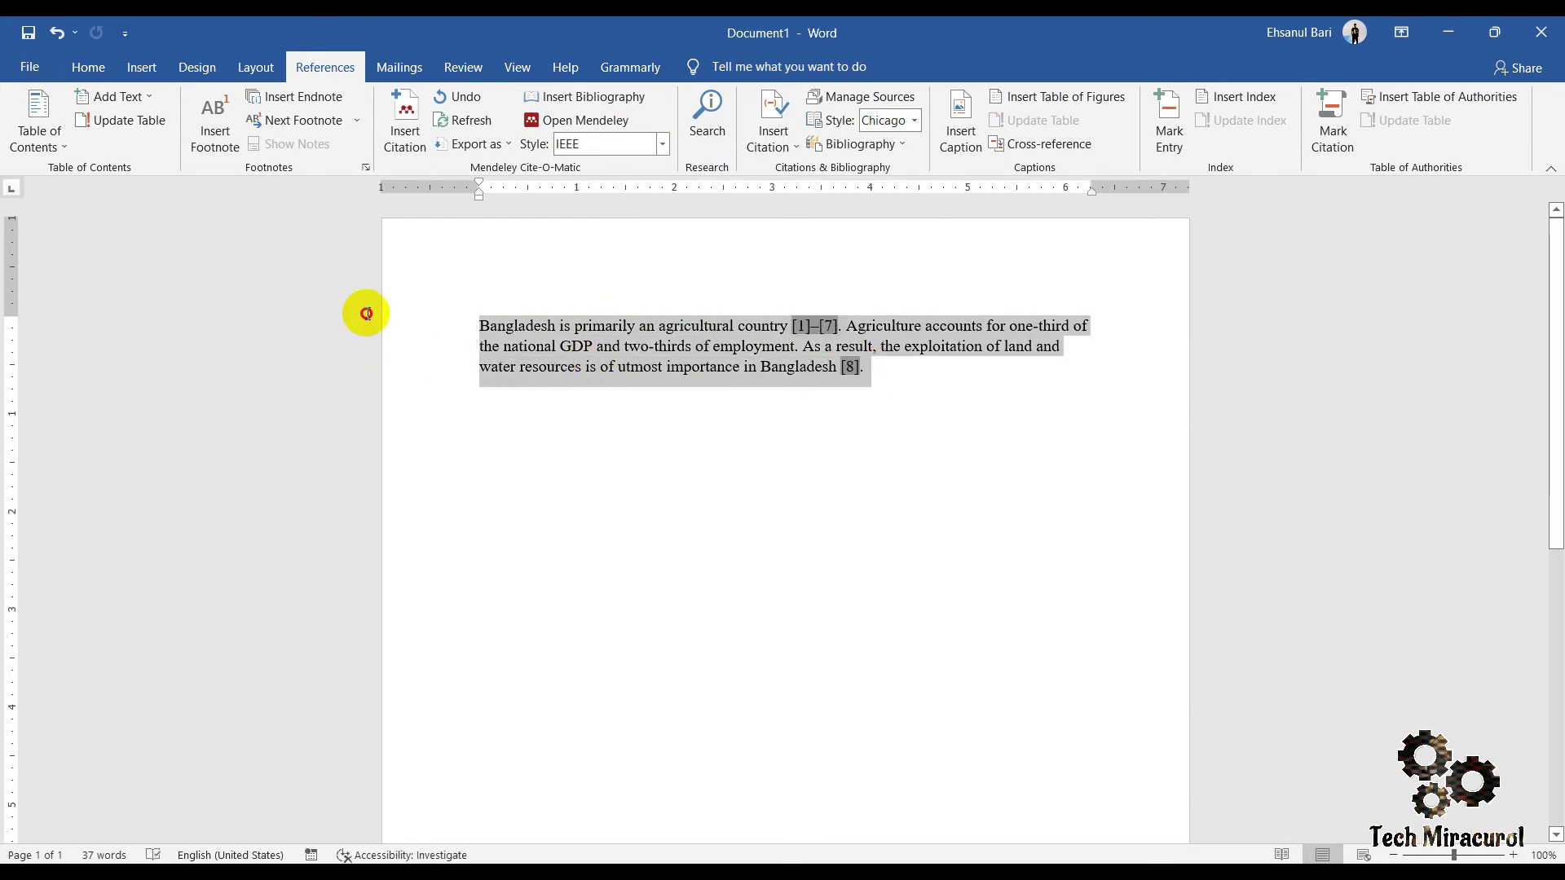
Step: Set the document's Mendeley citation style back to American Psychological Association 7th edition
click(666, 146)
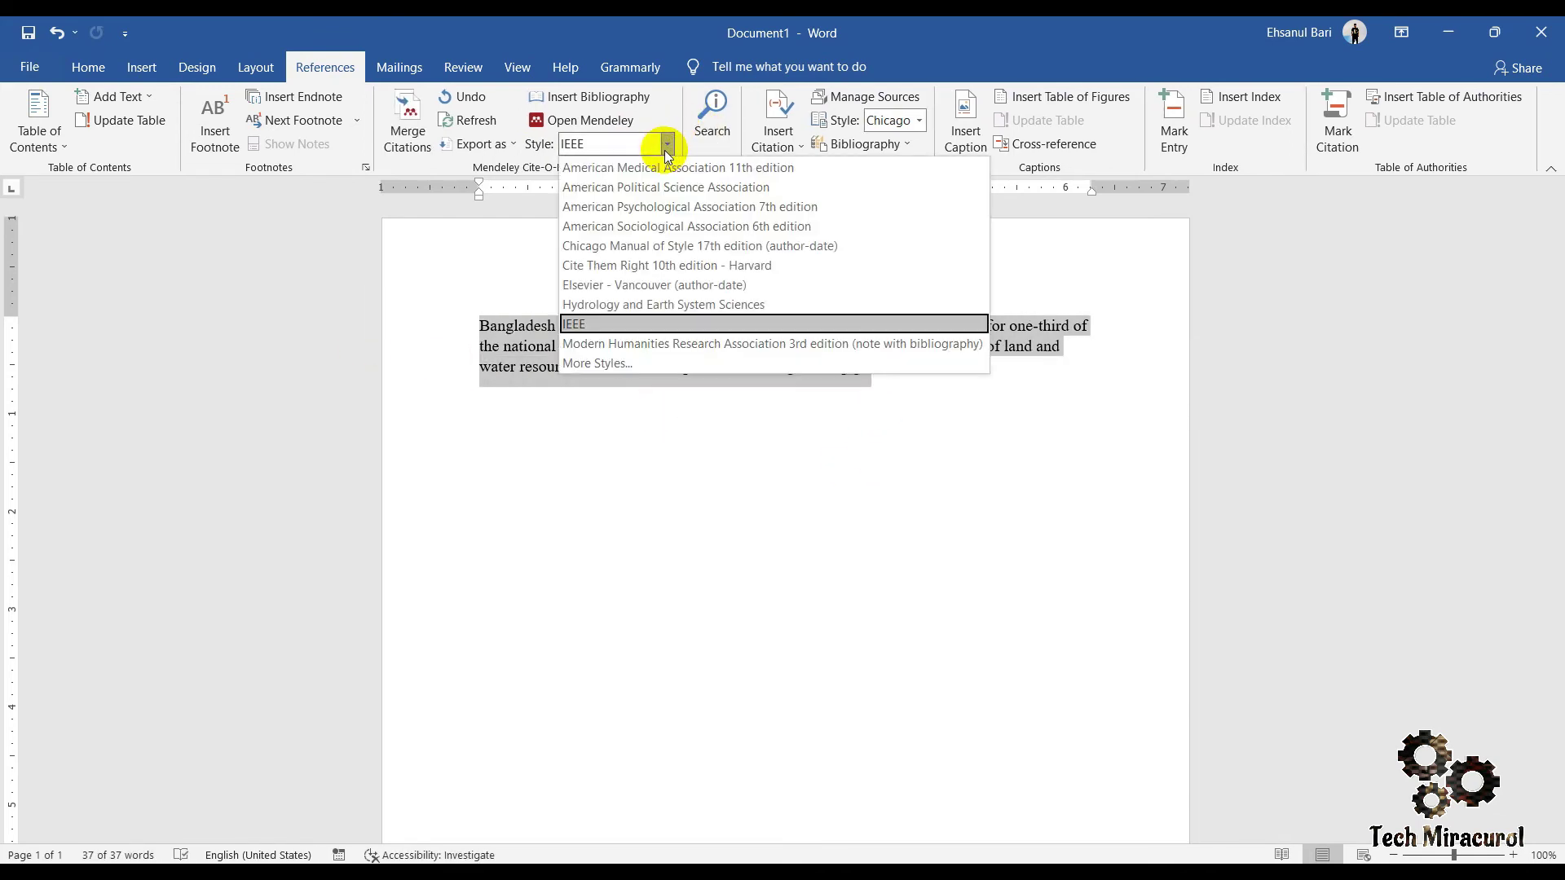
click(713, 208)
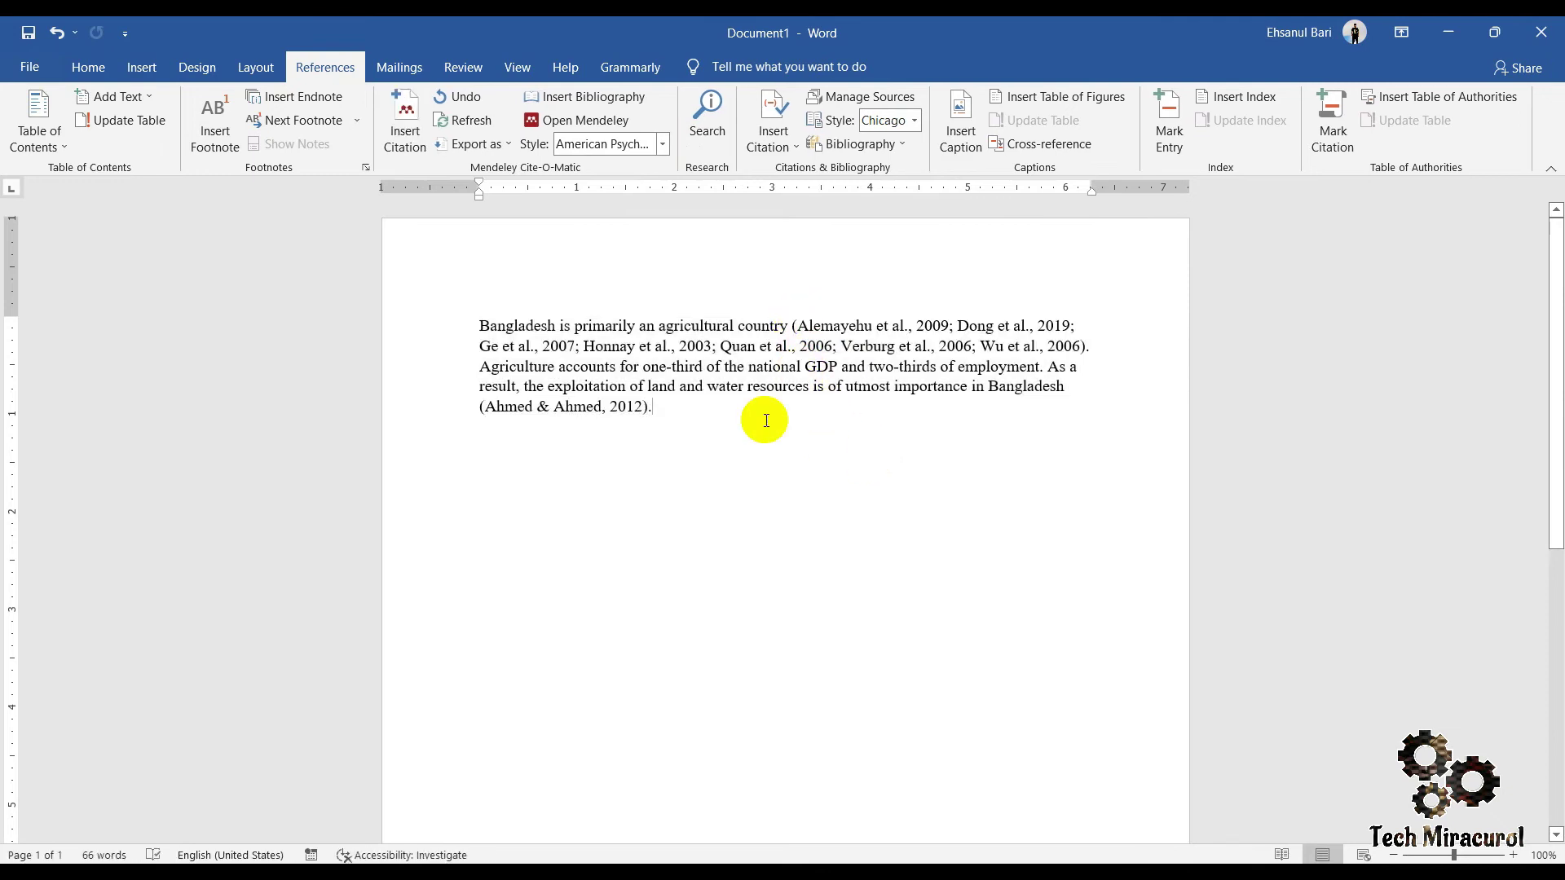
drag(677, 408, 448, 317)
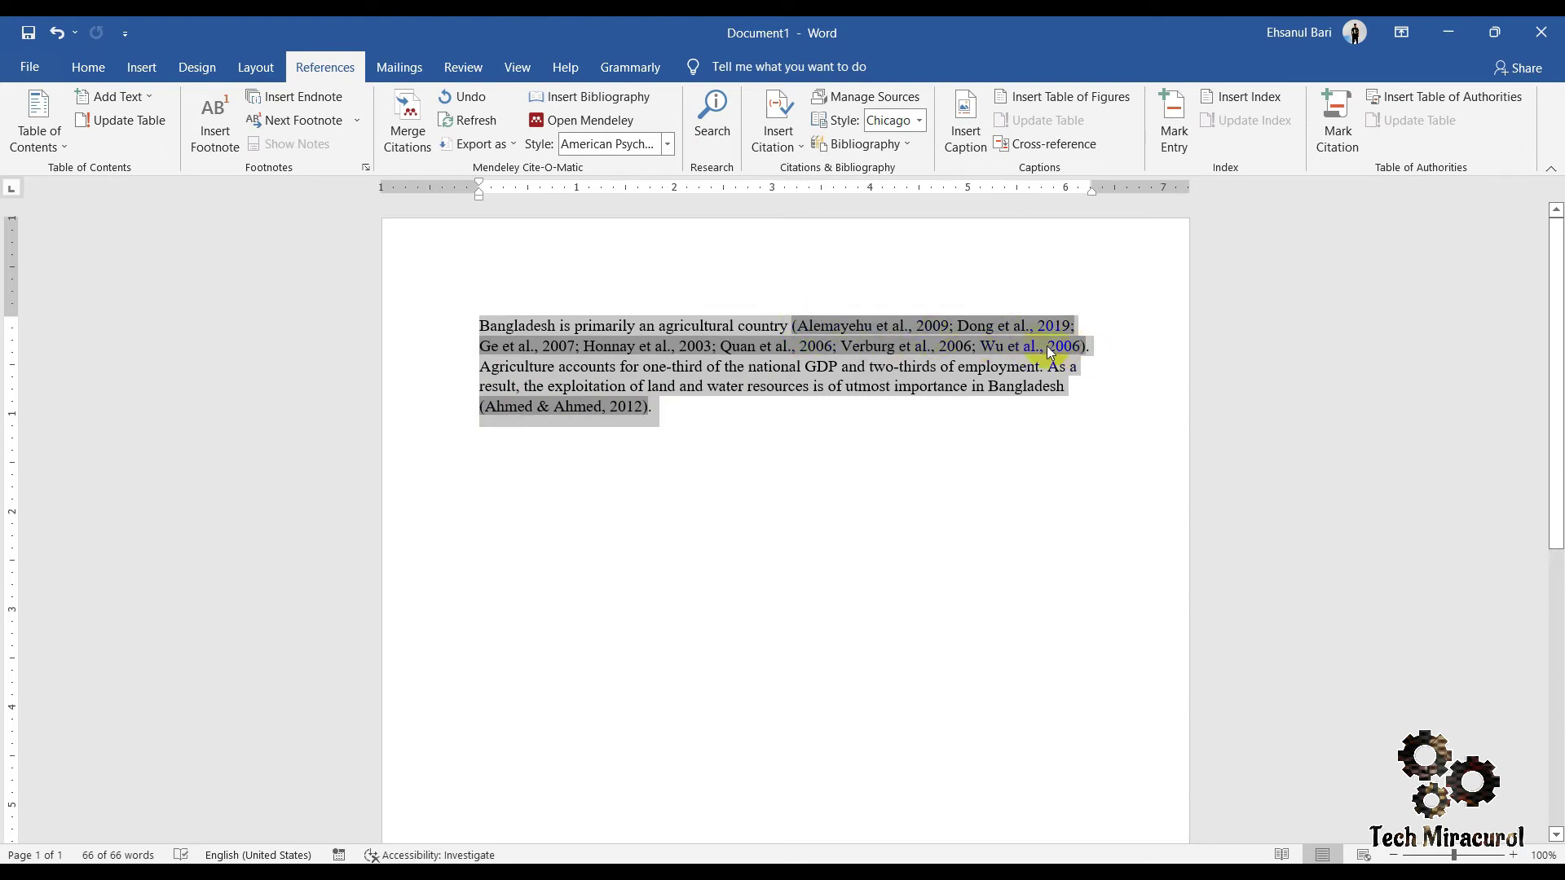
Step: Add a "References" heading line below the cited paragraph, leaving an empty line between them, and start a new line under it
click(691, 407)
key(Return)
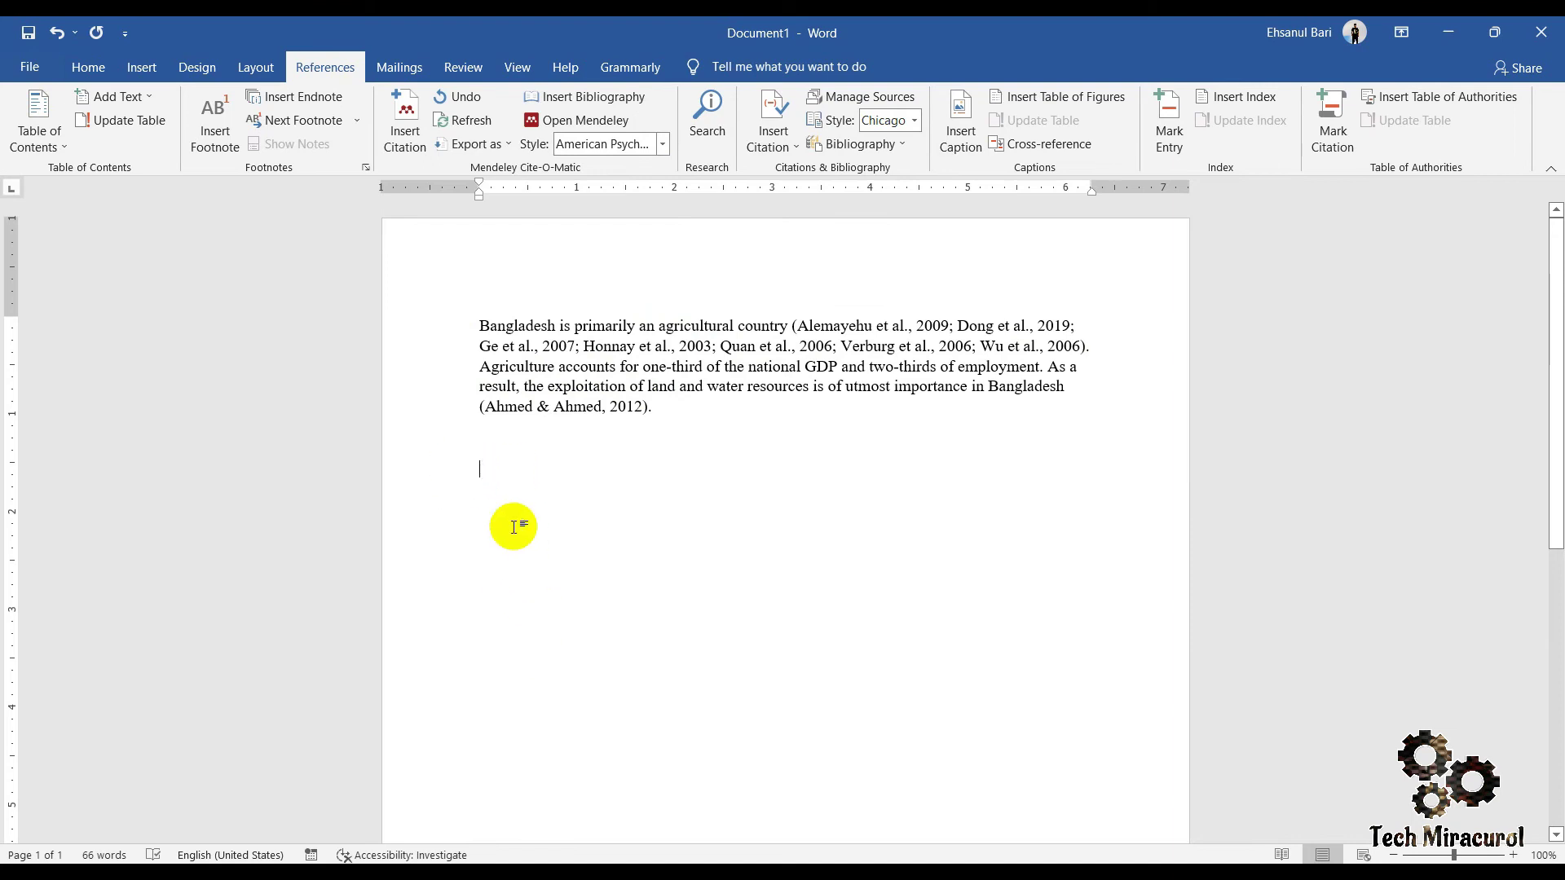
text(Reference)
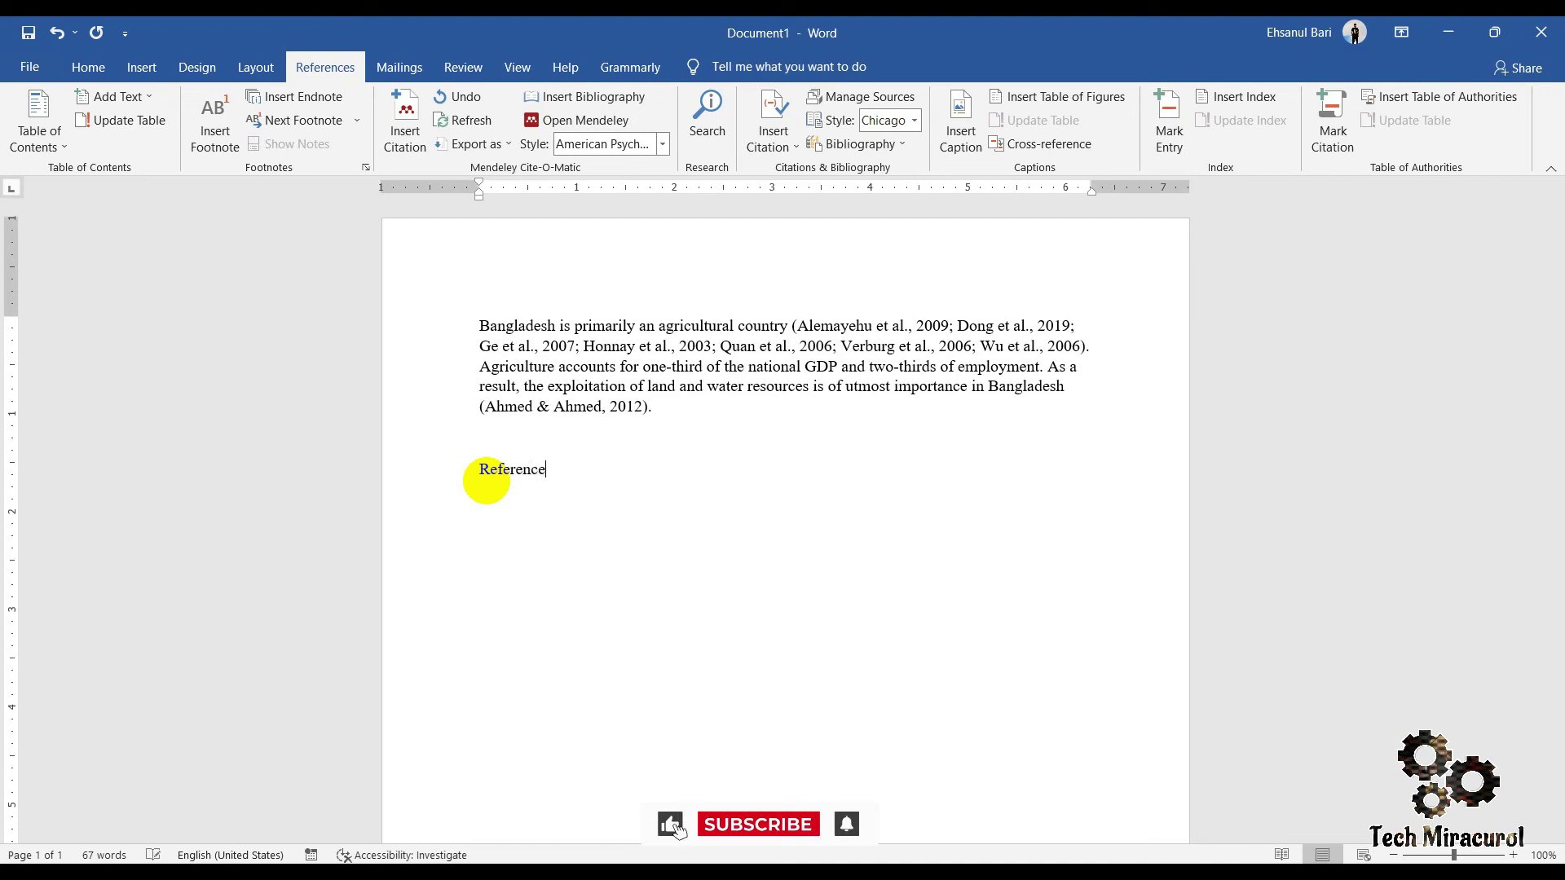
text(s)
key(Return)
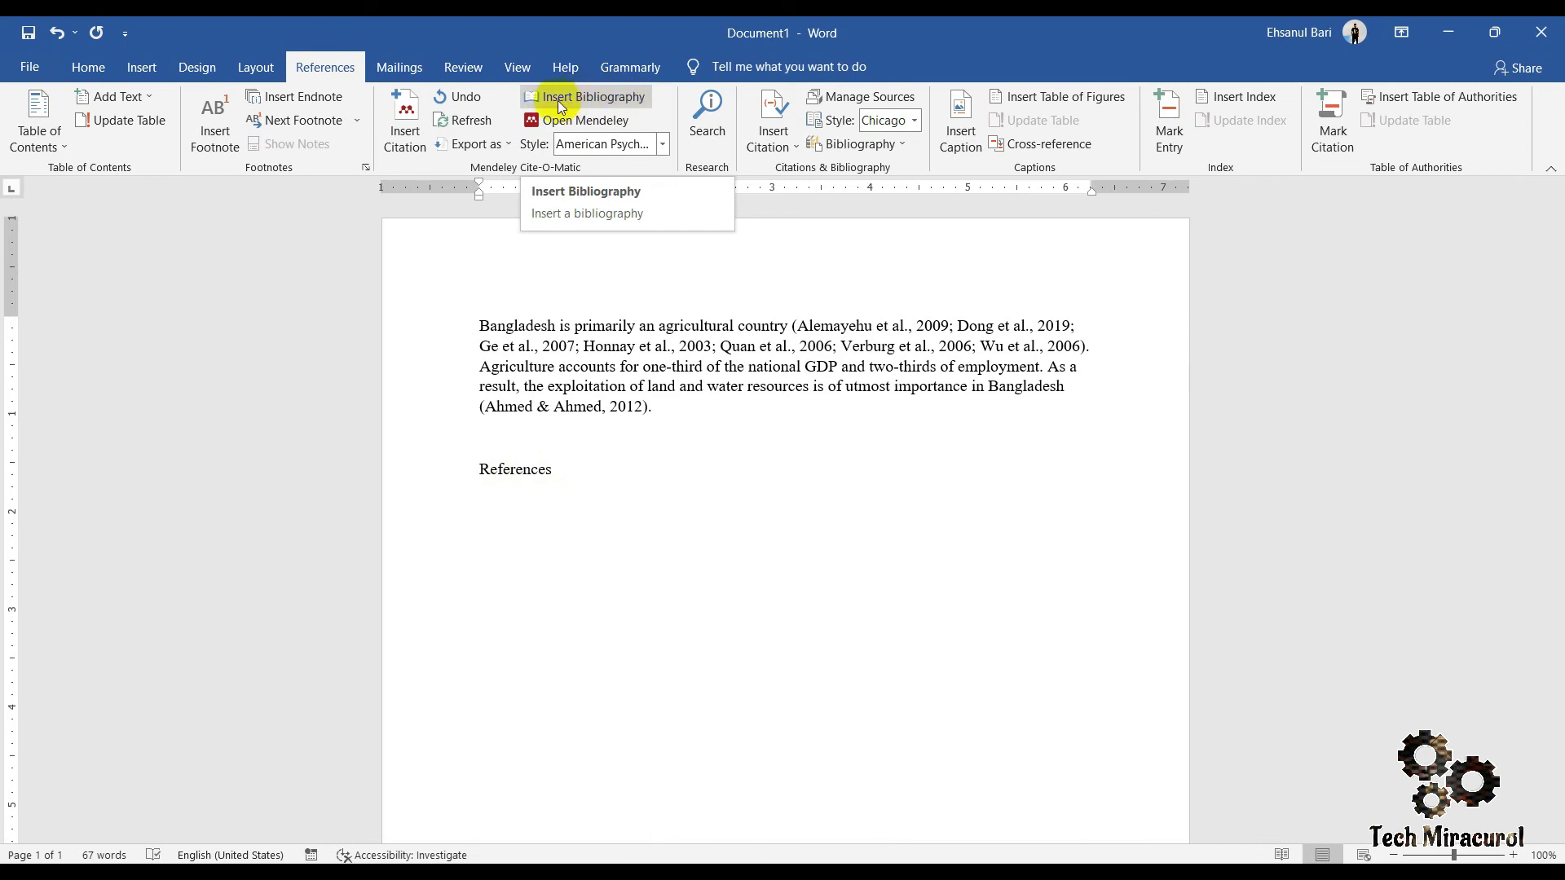
Step: Insert the Mendeley bibliography under the References heading and check its entries against the in-text citations
click(590, 98)
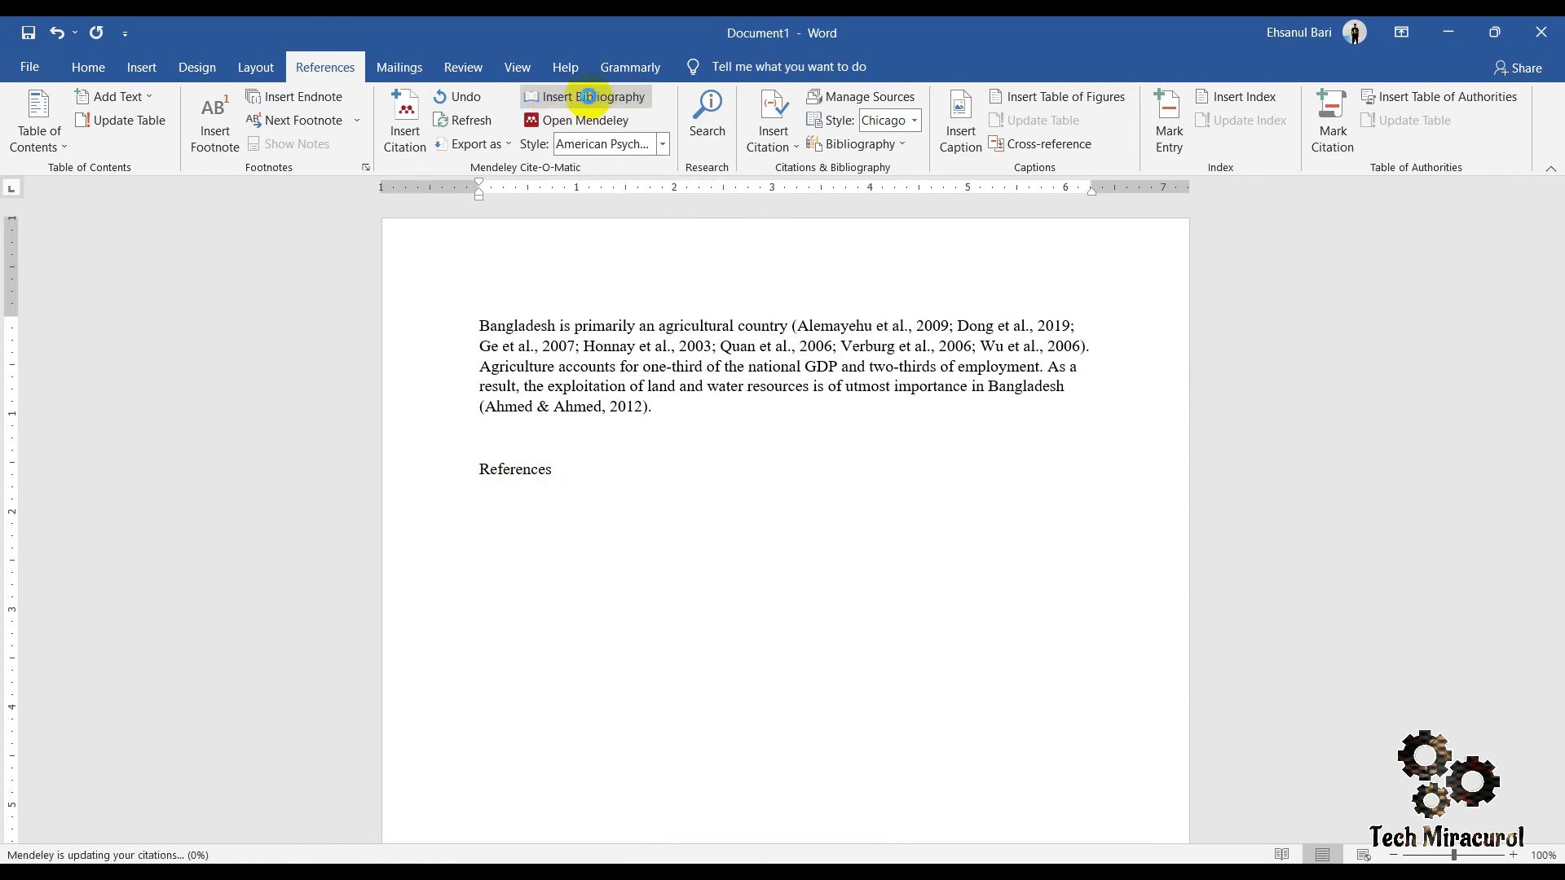
scroll(717, 664, down, 5)
scroll(877, 564, down, 2)
scroll(896, 618, up, 7)
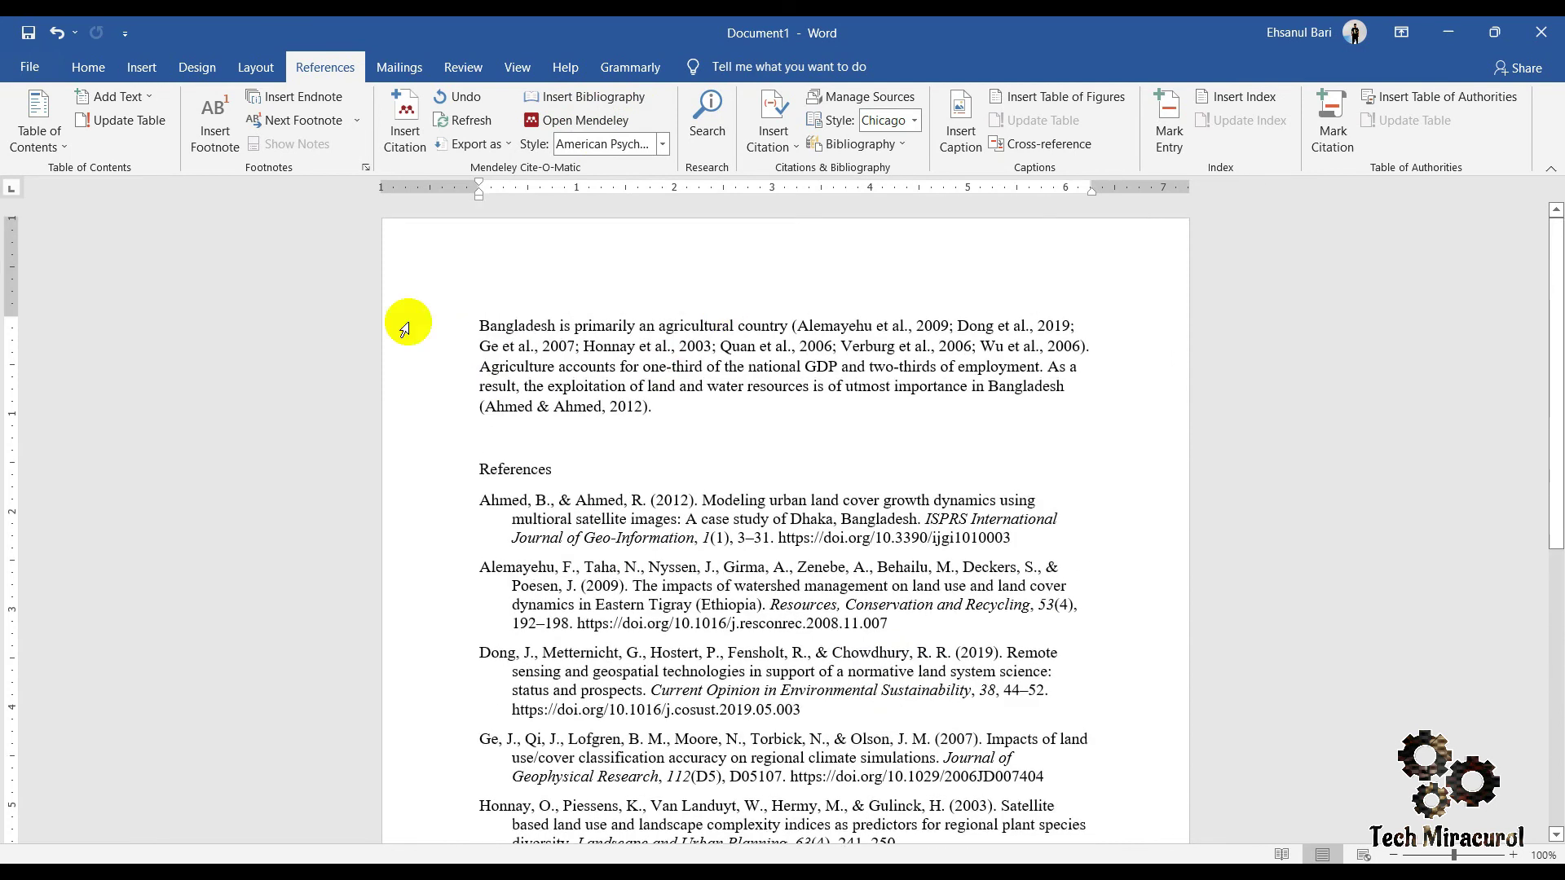
drag(717, 408, 483, 327)
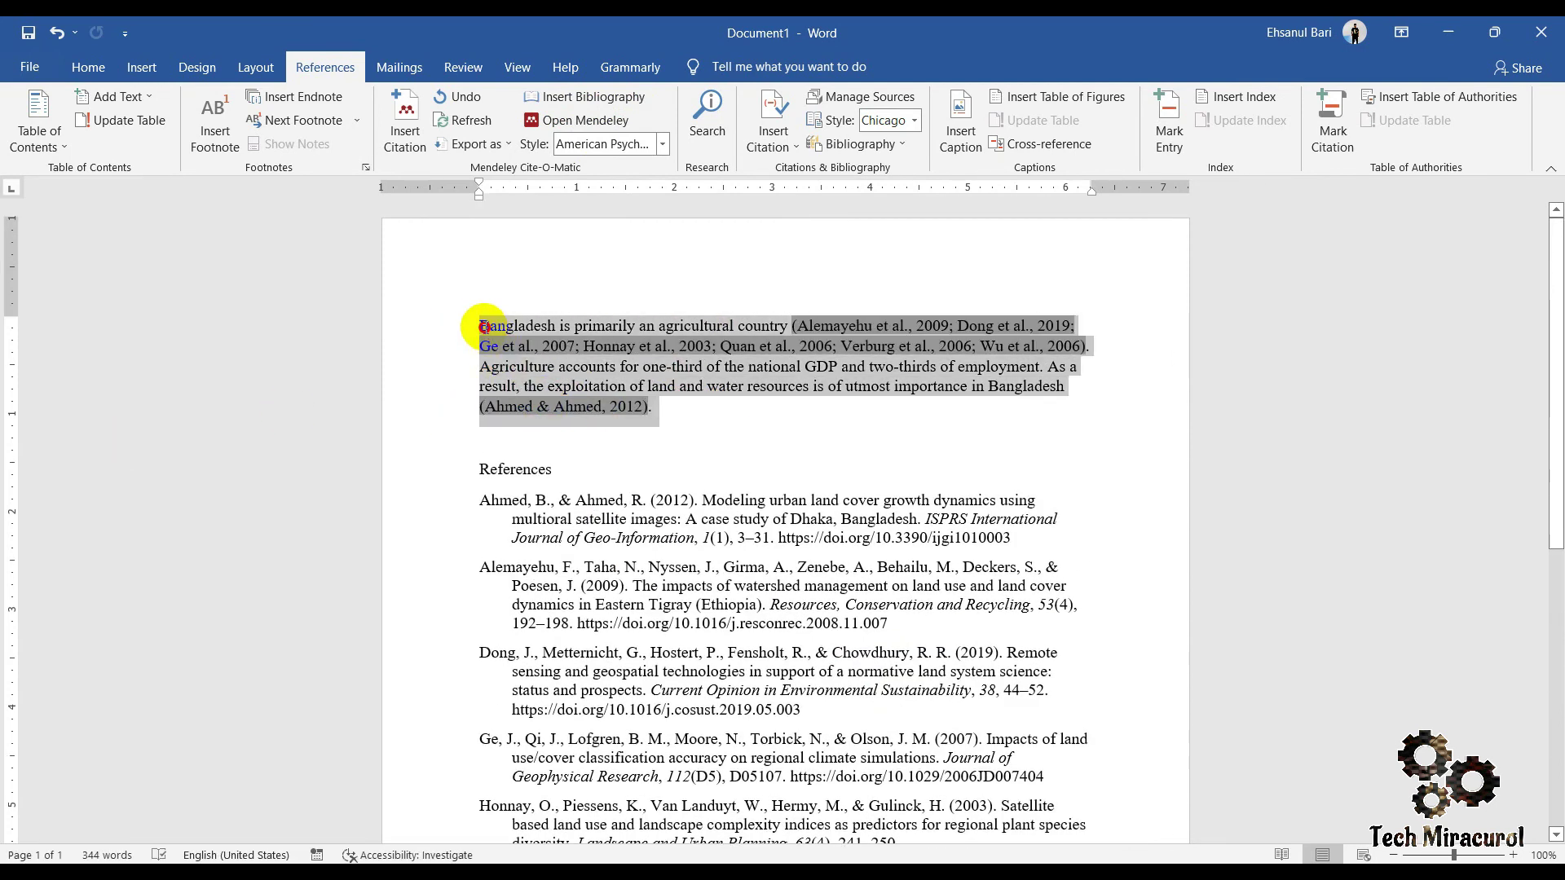
click(684, 416)
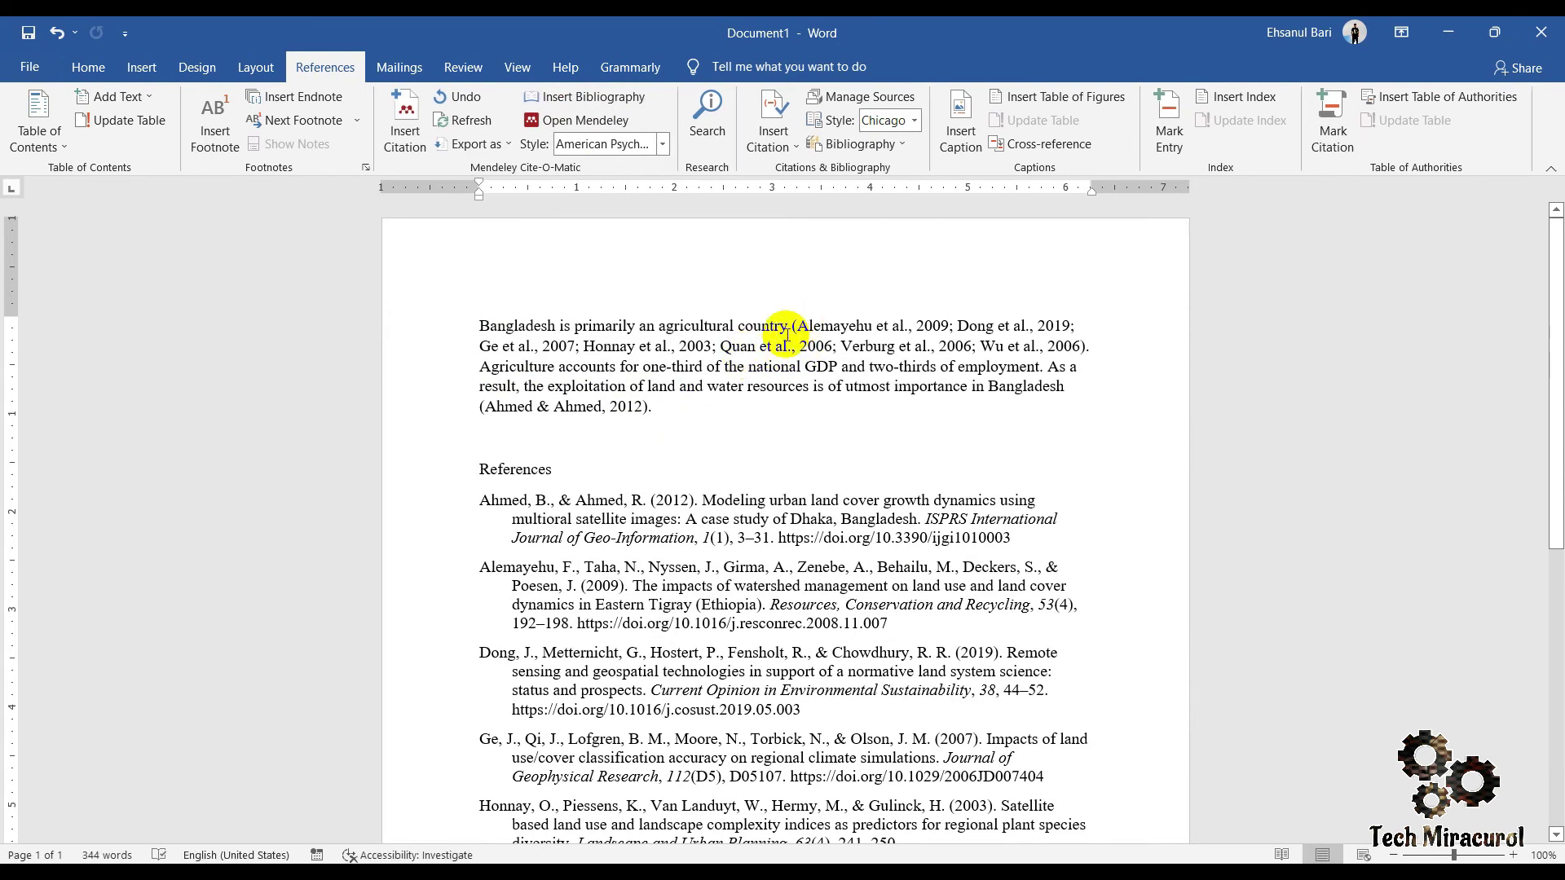
scroll(659, 408, down, 5)
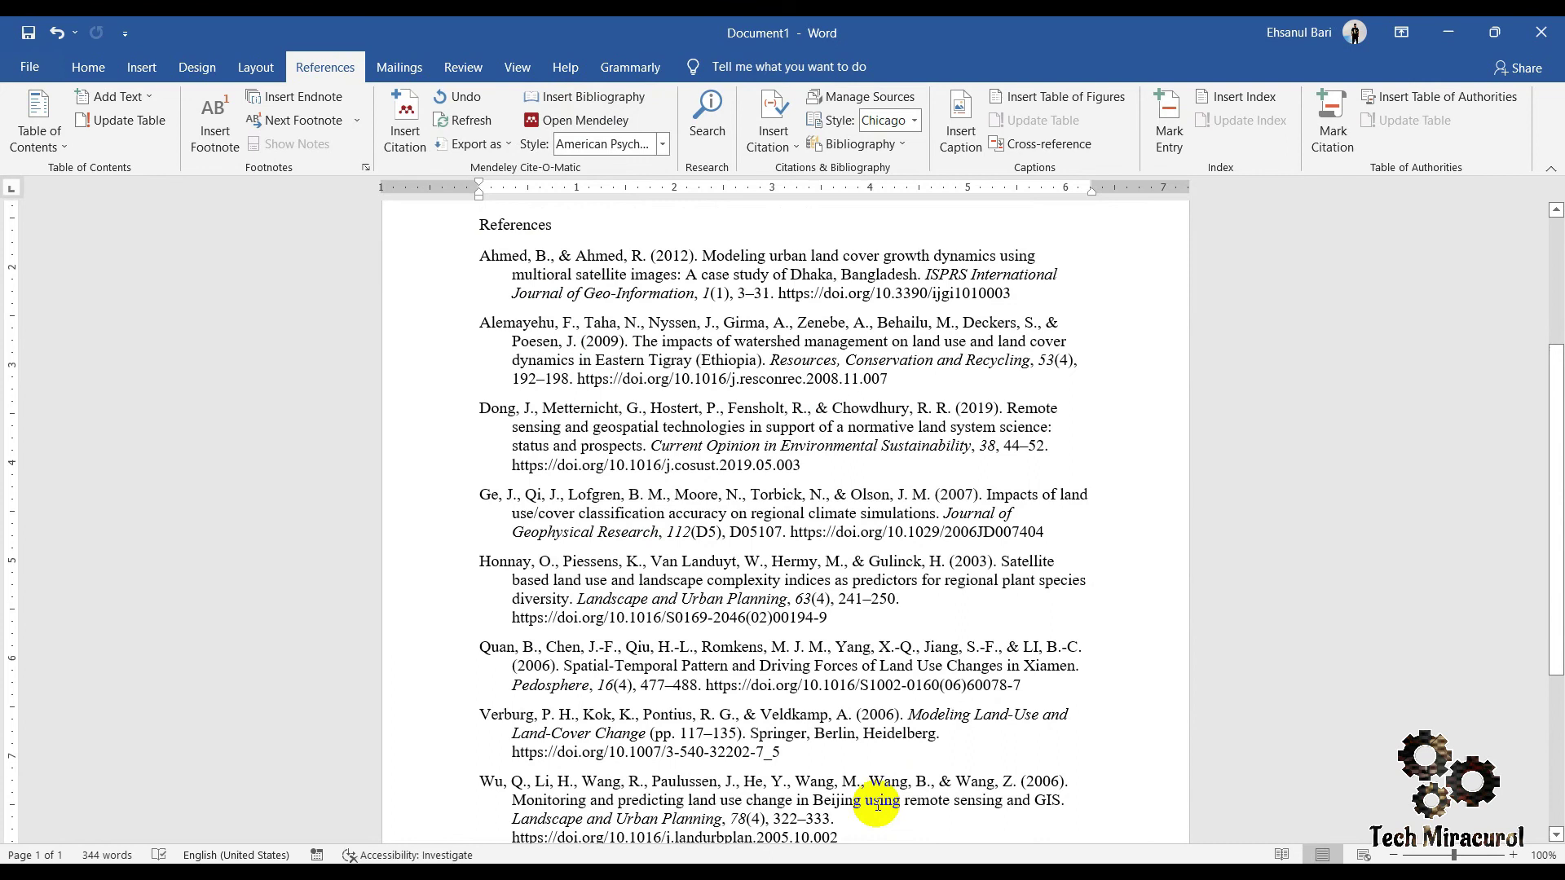
scroll(873, 803, down, 1)
Step: Justify all bibliography entries under the References heading
drag(633, 763, 459, 496)
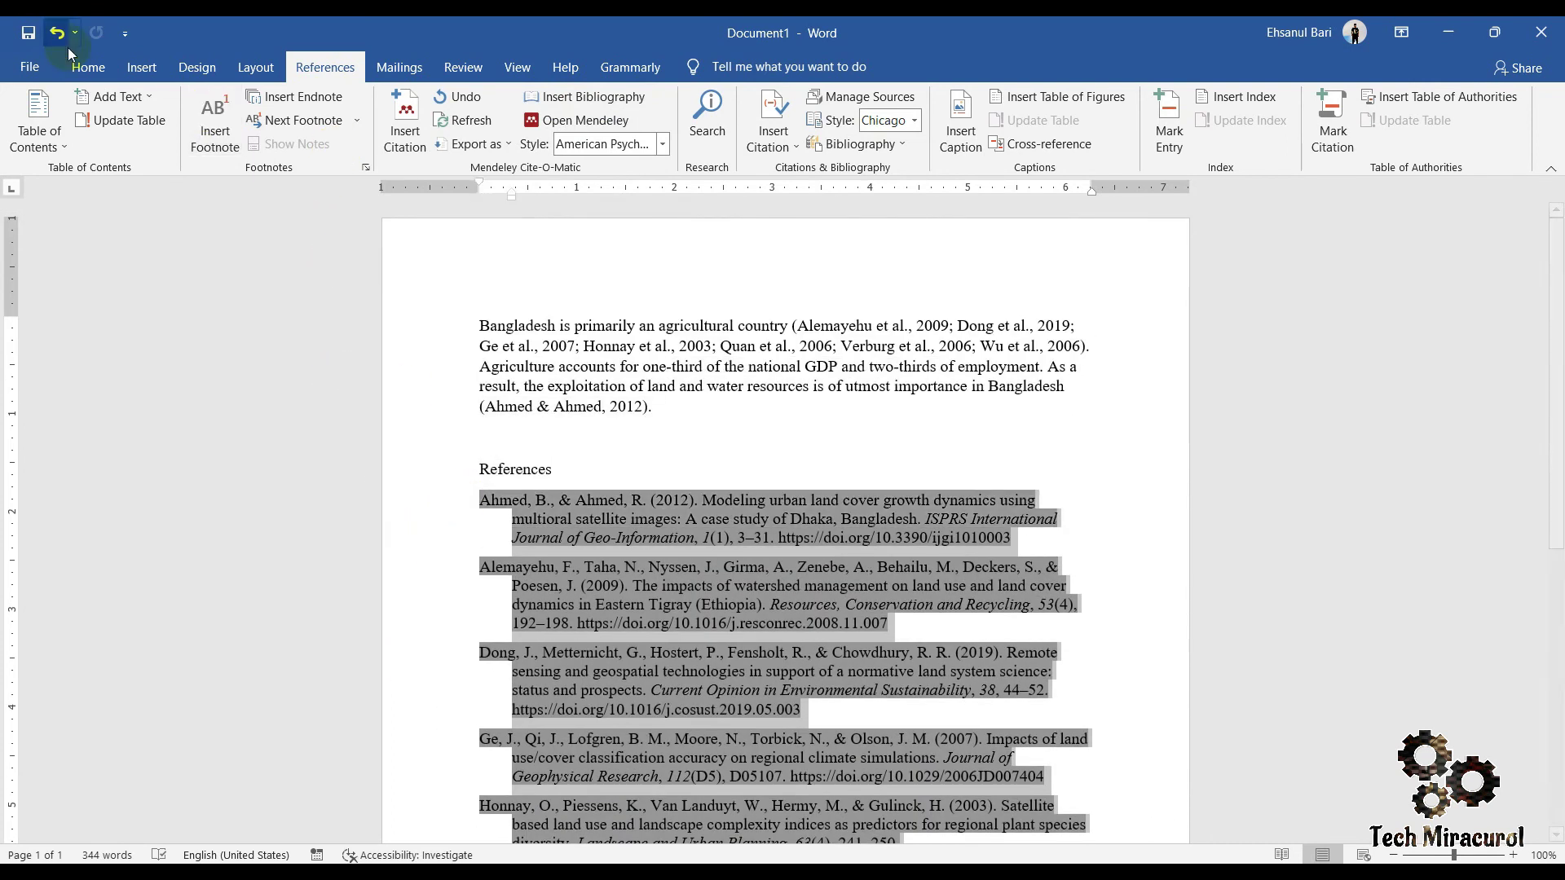
click(87, 70)
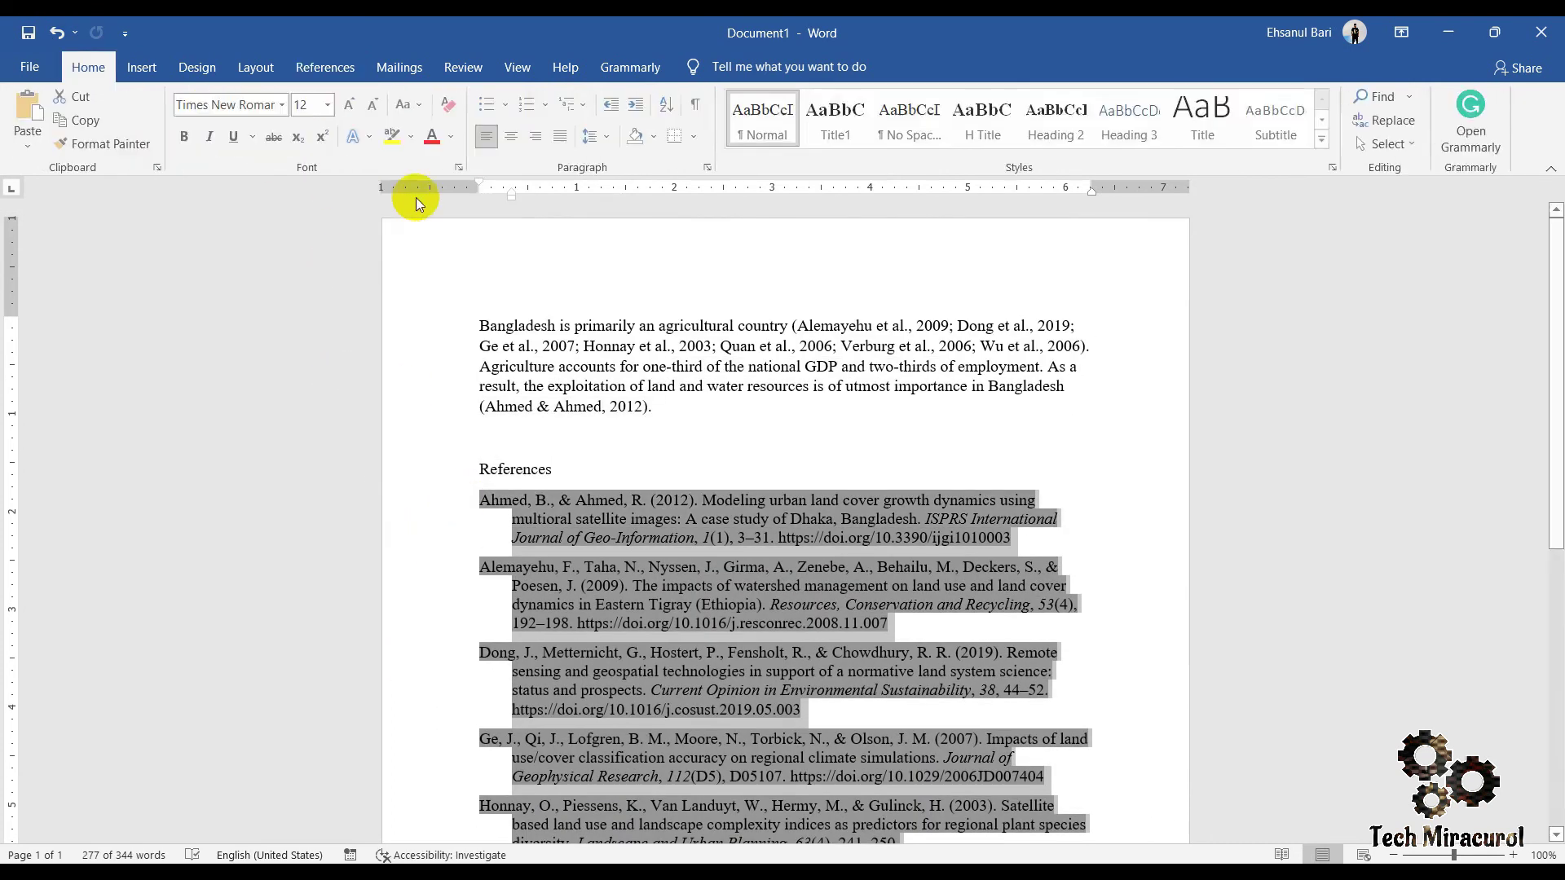
click(561, 139)
scroll(764, 611, down, 3)
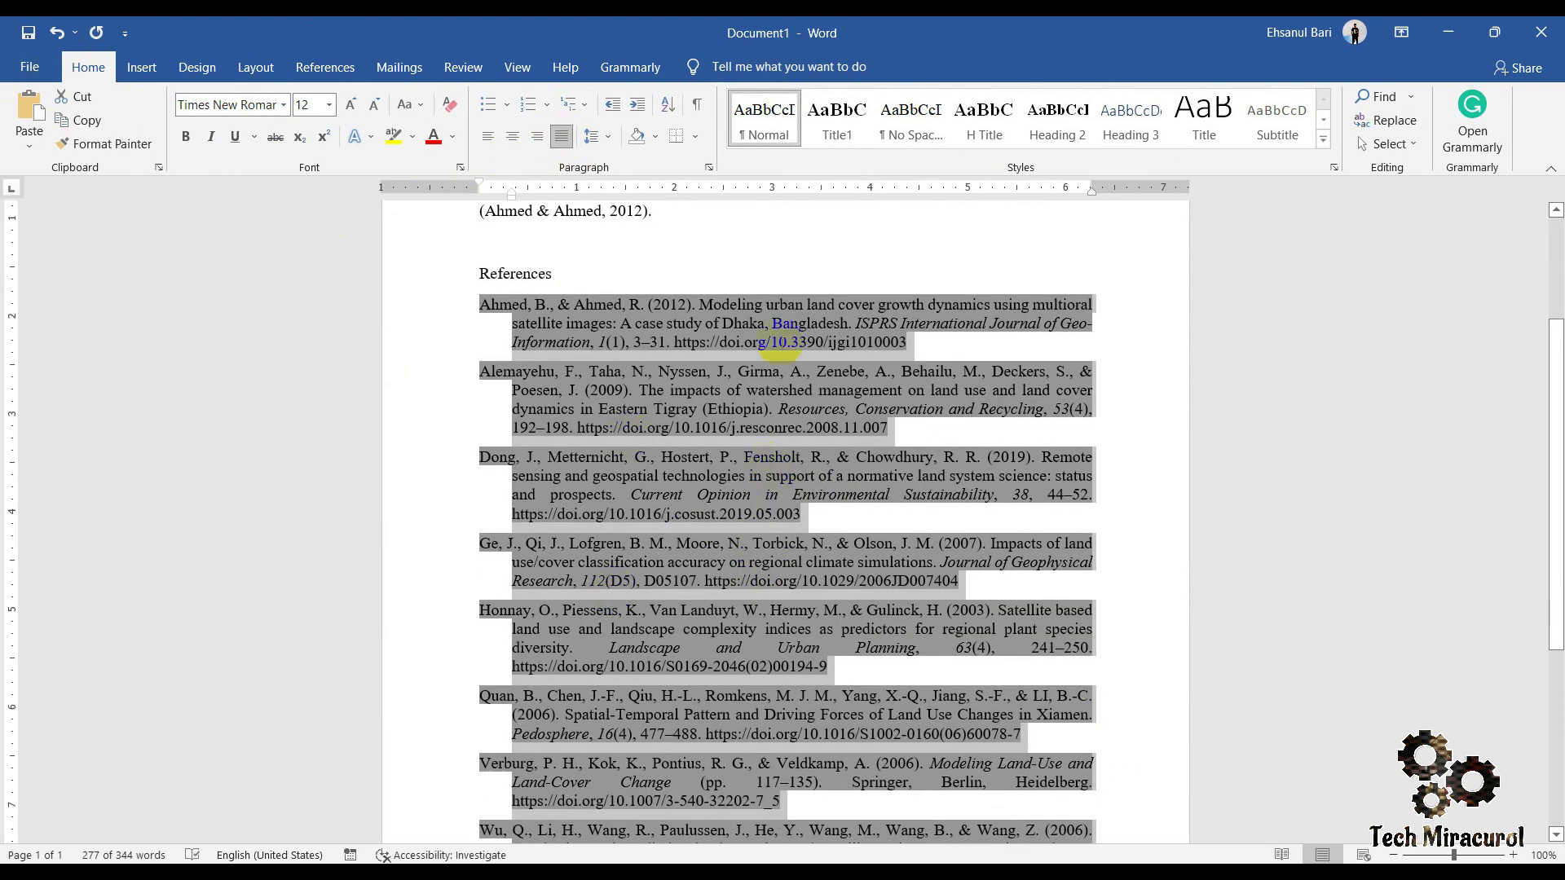
scroll(535, 599, down, 3)
scroll(522, 693, up, 5)
scroll(699, 515, down, 3)
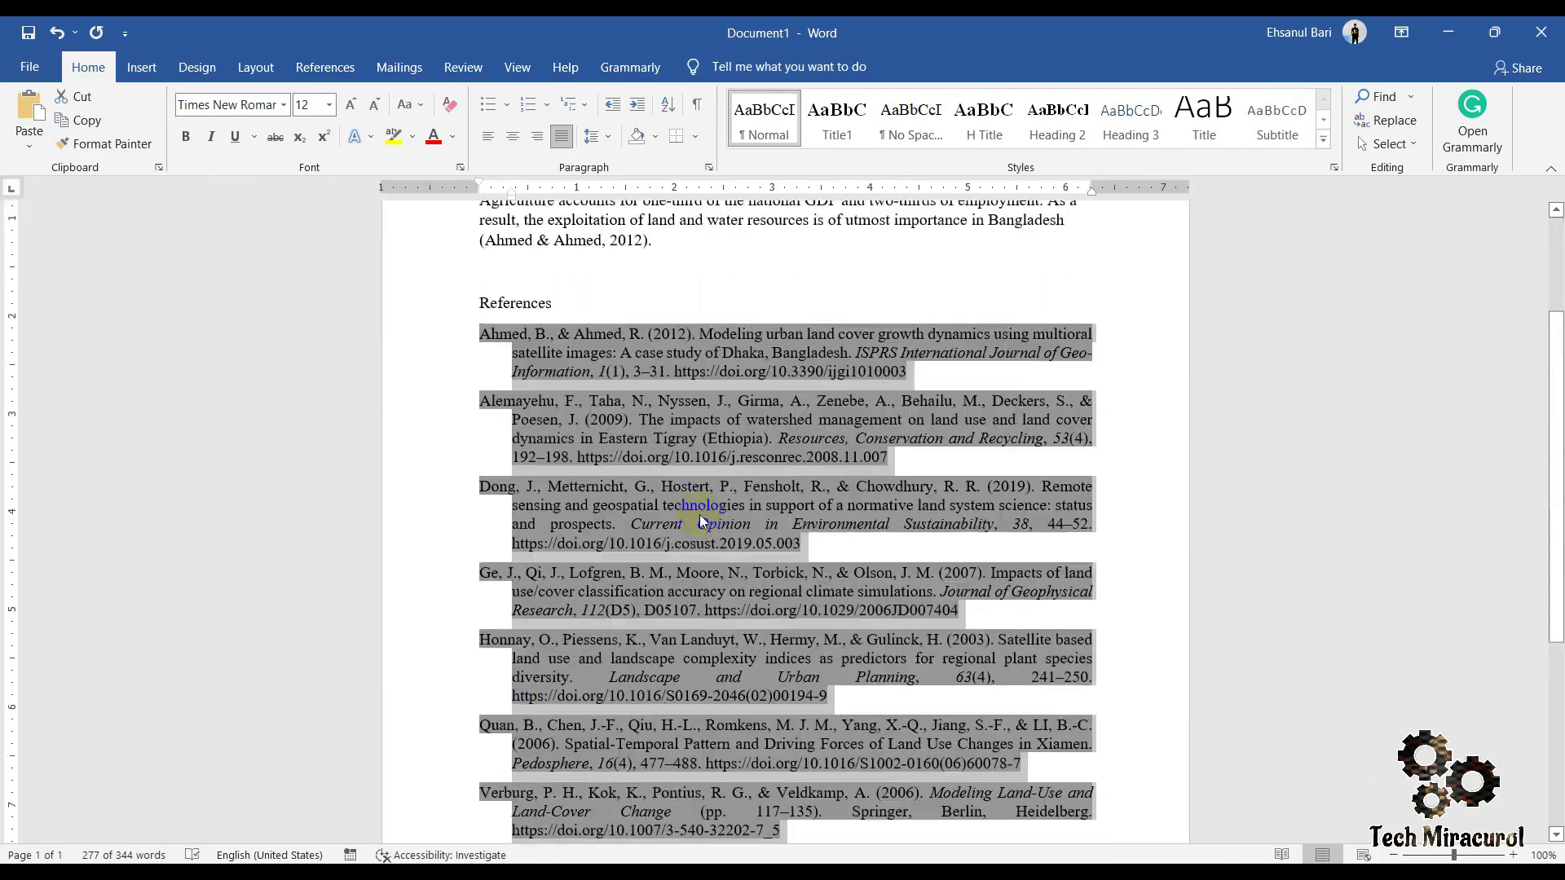